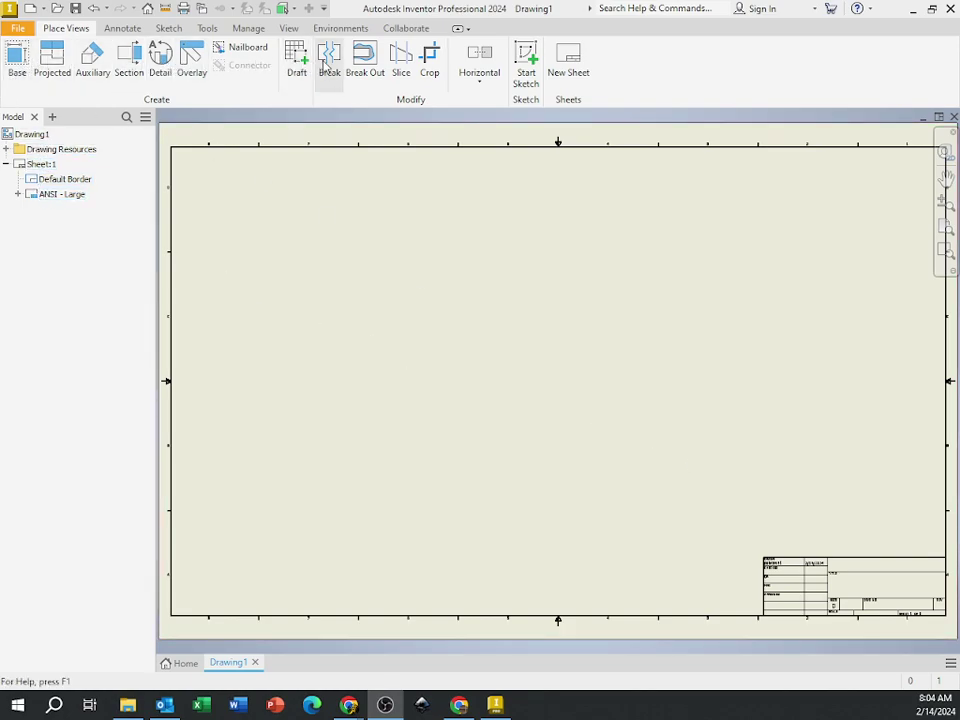
- Look through the Annotate and Place Views ribbon tools, ending on the Sketch tab's drawing tools
{"action": "left_click", "coordinate": [120, 30]}
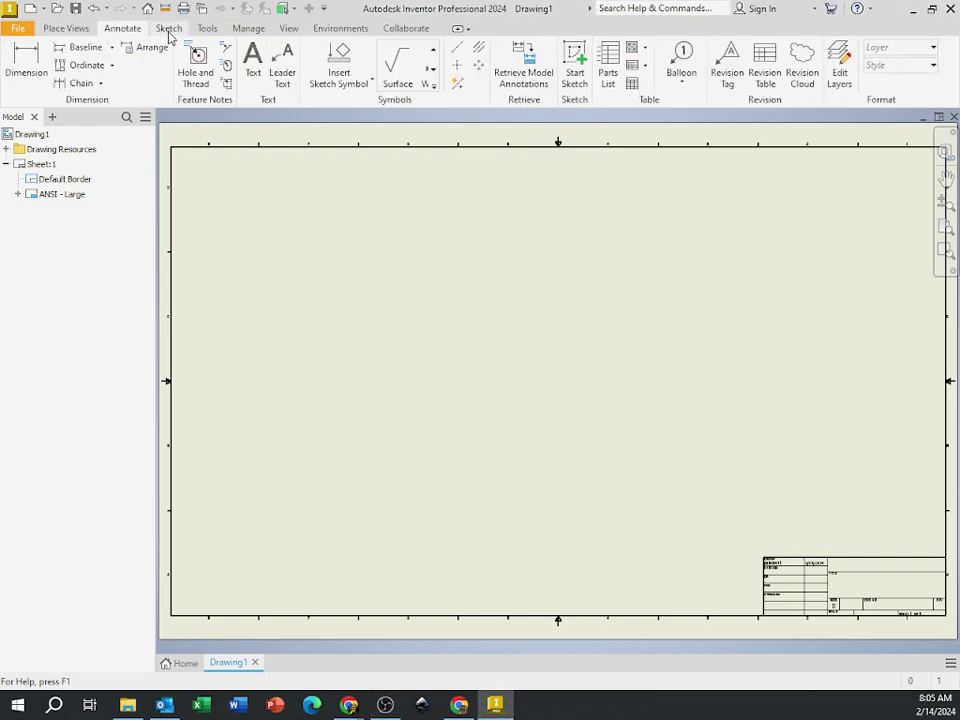
{"action": "left_click", "coordinate": [168, 30]}
{"action": "scroll", "coordinate": [236, 32], "scroll_direction": "down", "scroll_amount": 2}
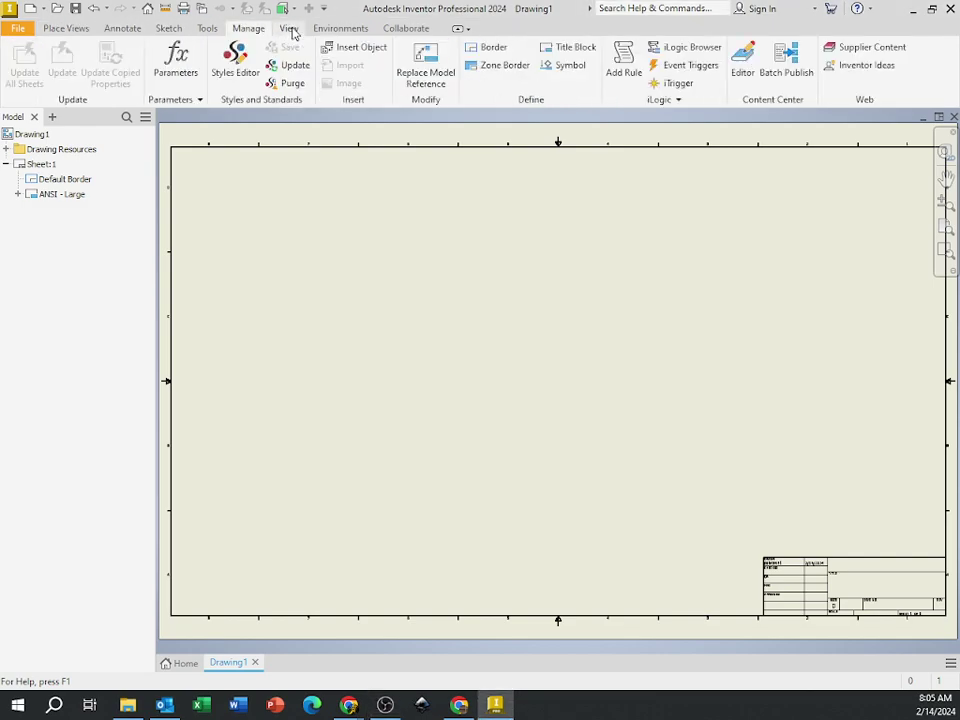
{"action": "scroll", "coordinate": [292, 33], "scroll_direction": "down", "scroll_amount": 3}
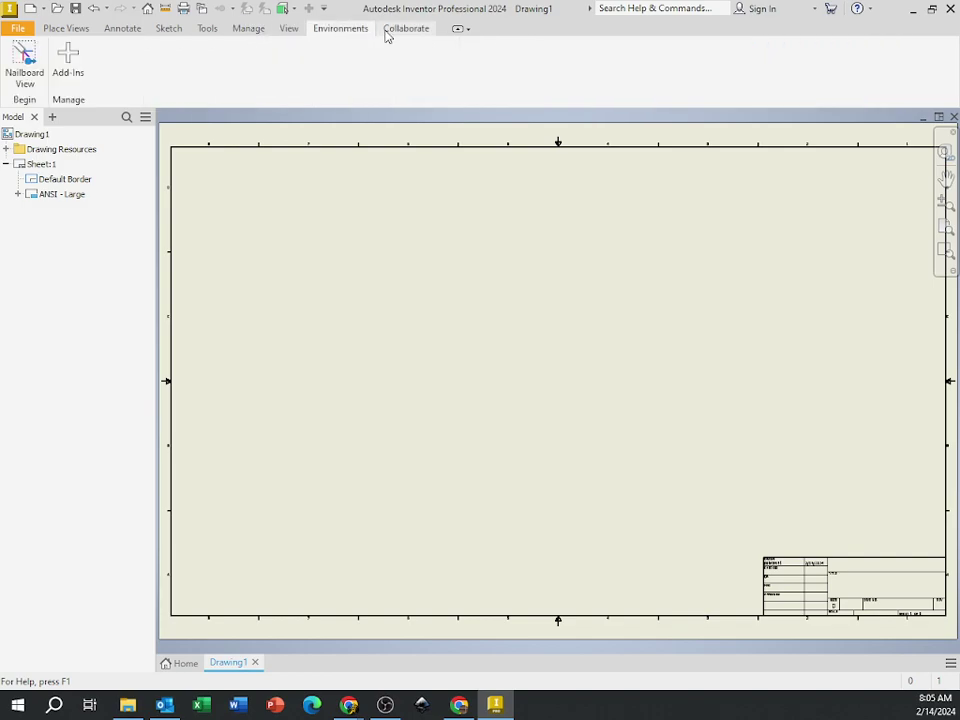
{"action": "scroll", "coordinate": [290, 32], "scroll_direction": "up", "scroll_amount": 3}
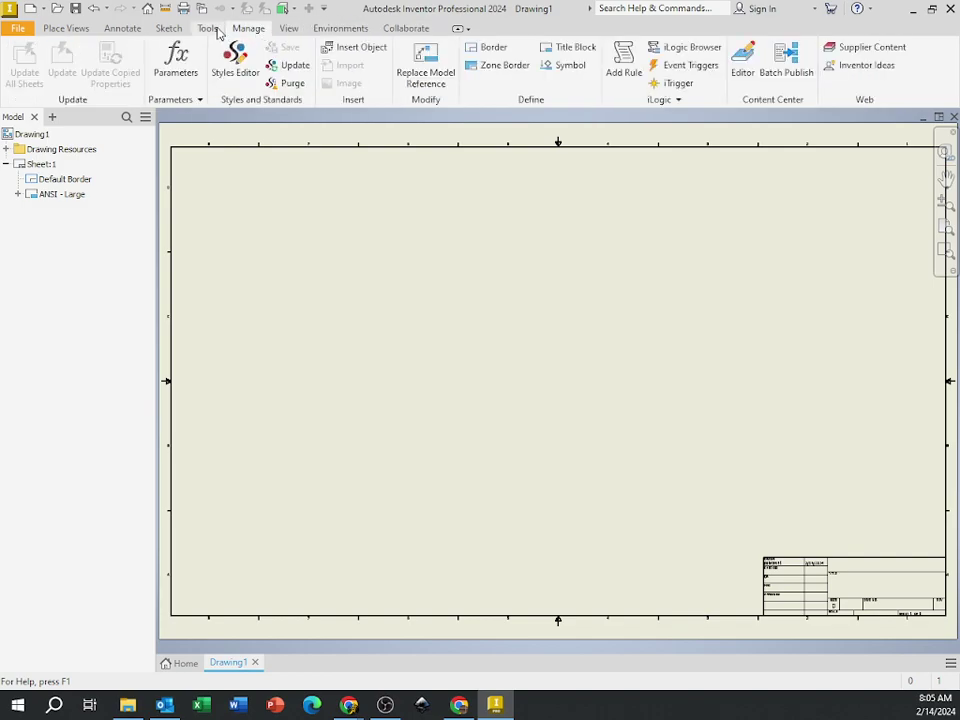
{"action": "scroll", "coordinate": [212, 35], "scroll_direction": "up", "scroll_amount": 1}
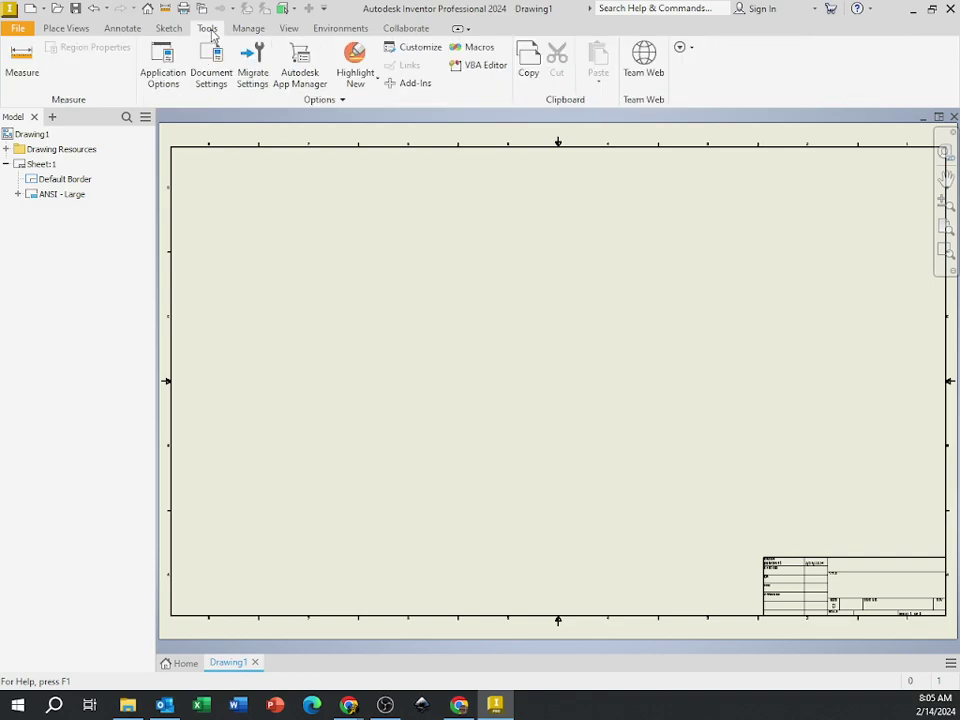
{"action": "scroll", "coordinate": [130, 27], "scroll_direction": "up", "scroll_amount": 1}
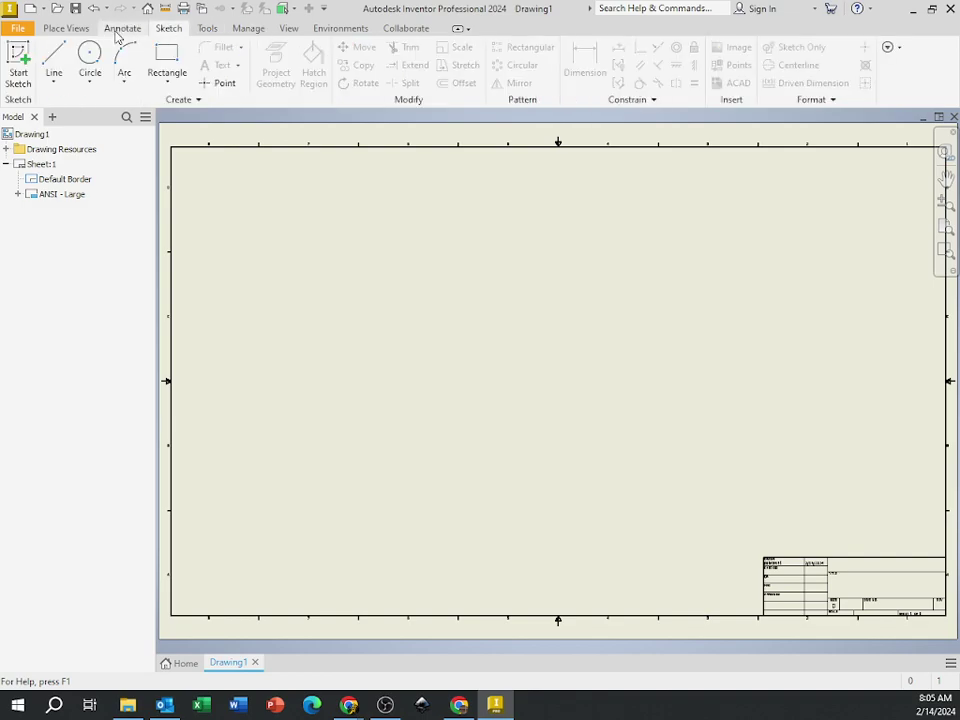
{"action": "scroll", "coordinate": [128, 36], "scroll_direction": "up", "scroll_amount": 1}
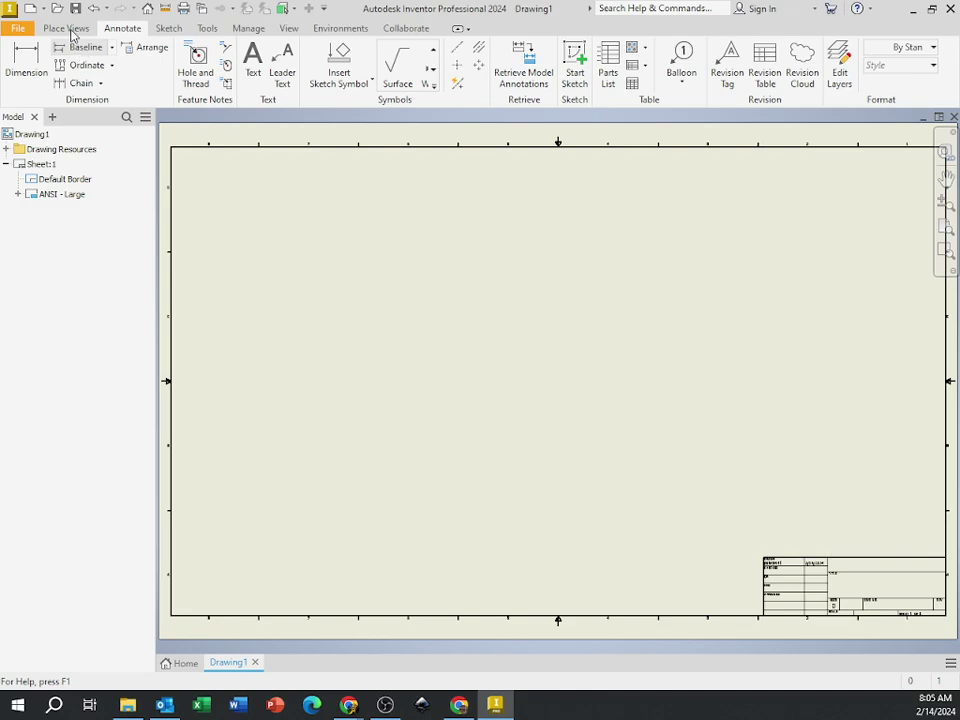
{"action": "left_click", "coordinate": [71, 35]}
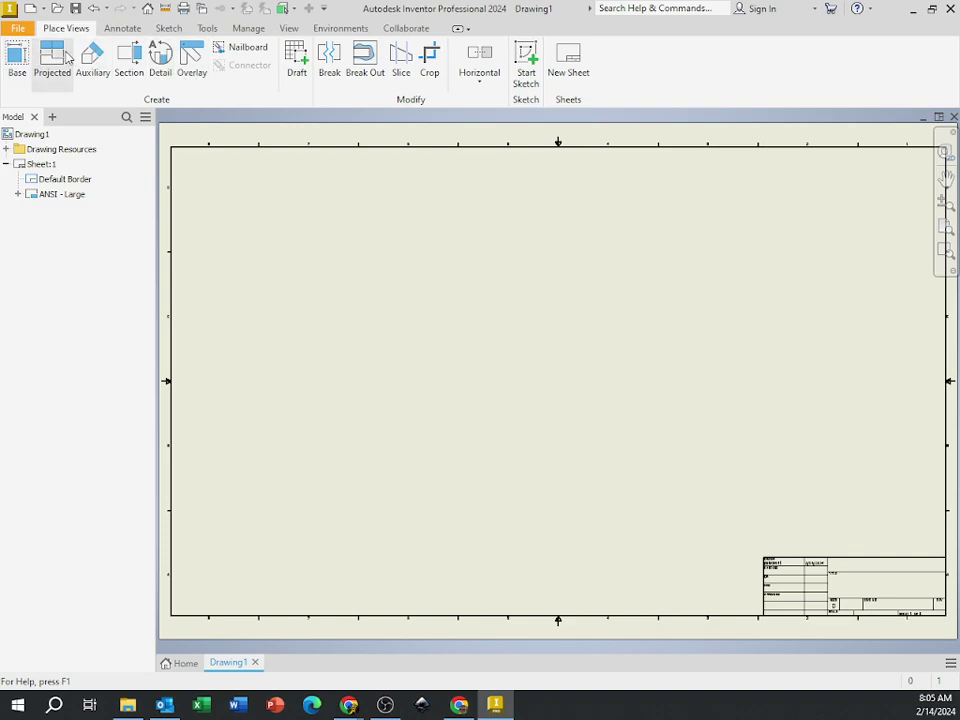
{"action": "left_click", "coordinate": [122, 28]}
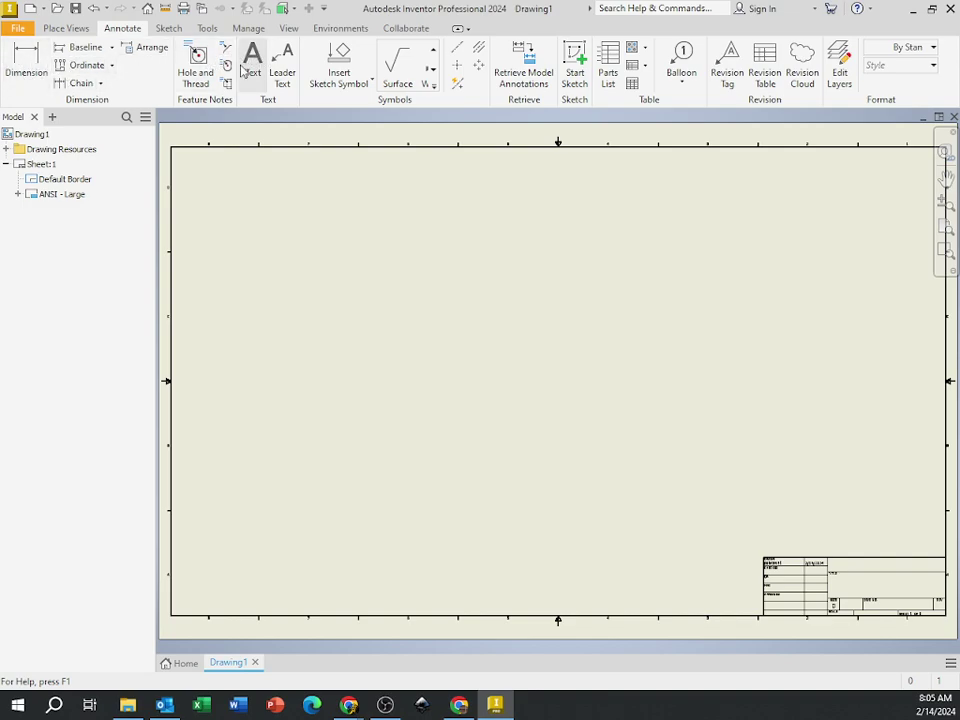
{"action": "left_click", "coordinate": [169, 28]}
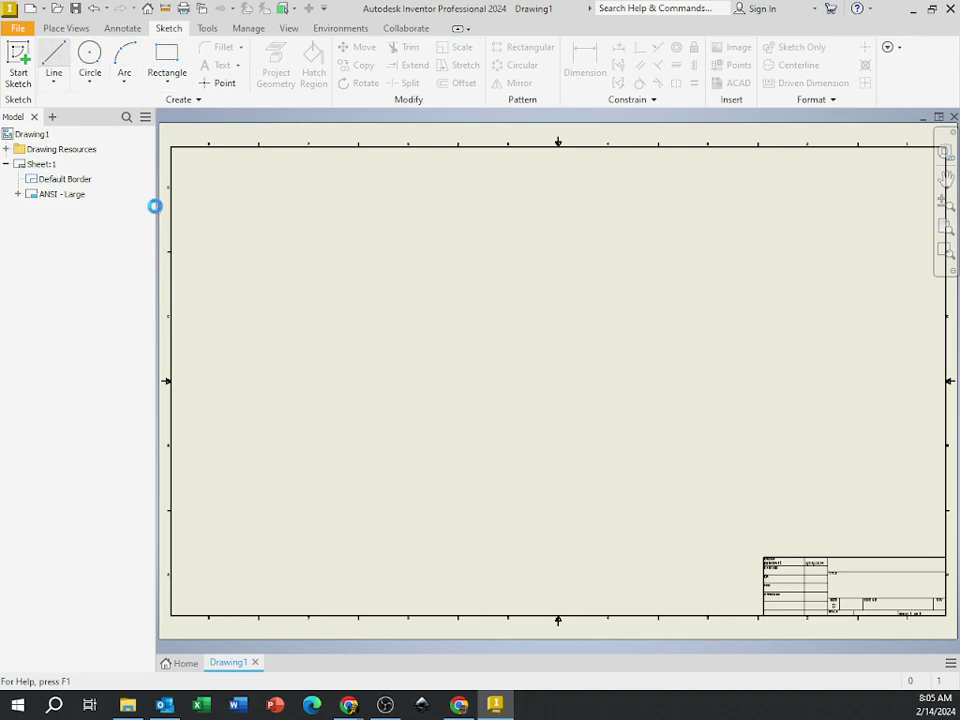
- Draw Sketch1's zigzag of lines, ending with a 5.000-inch horizontal segment
{"action": "key", "text": "l"}
{"action": "left_click", "coordinate": [262, 361]}
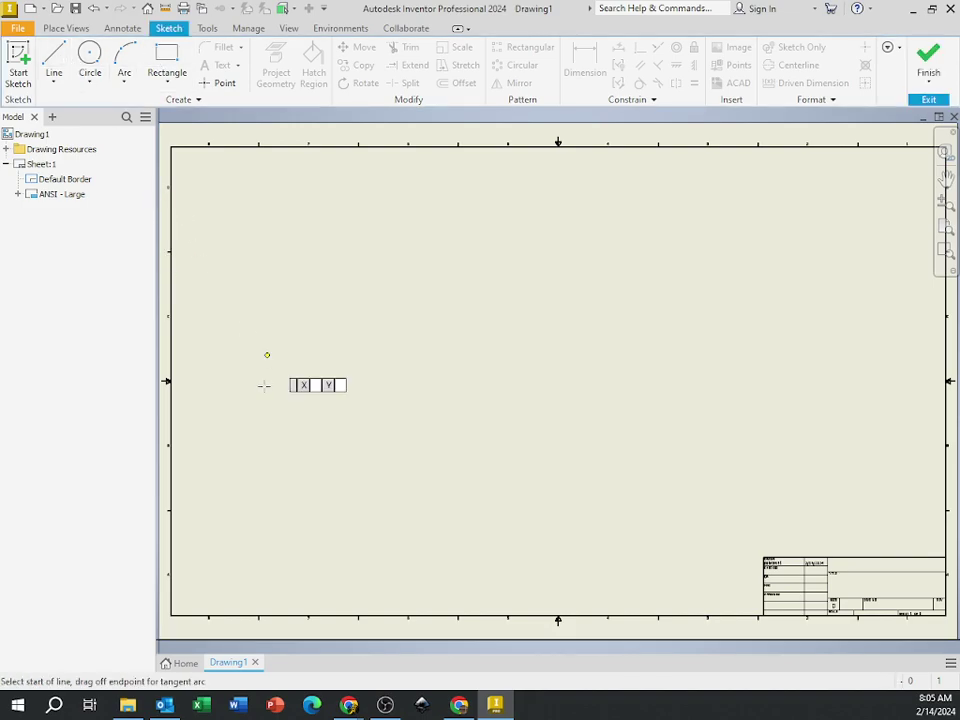
{"action": "key", "text": "Return"}
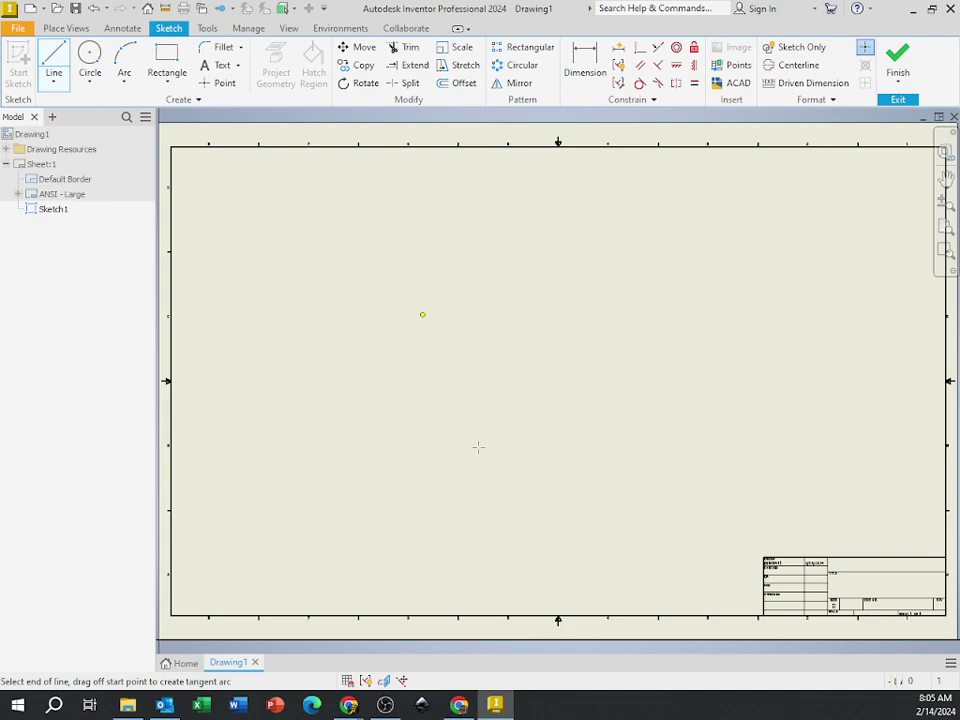
{"action": "left_click", "coordinate": [641, 350]}
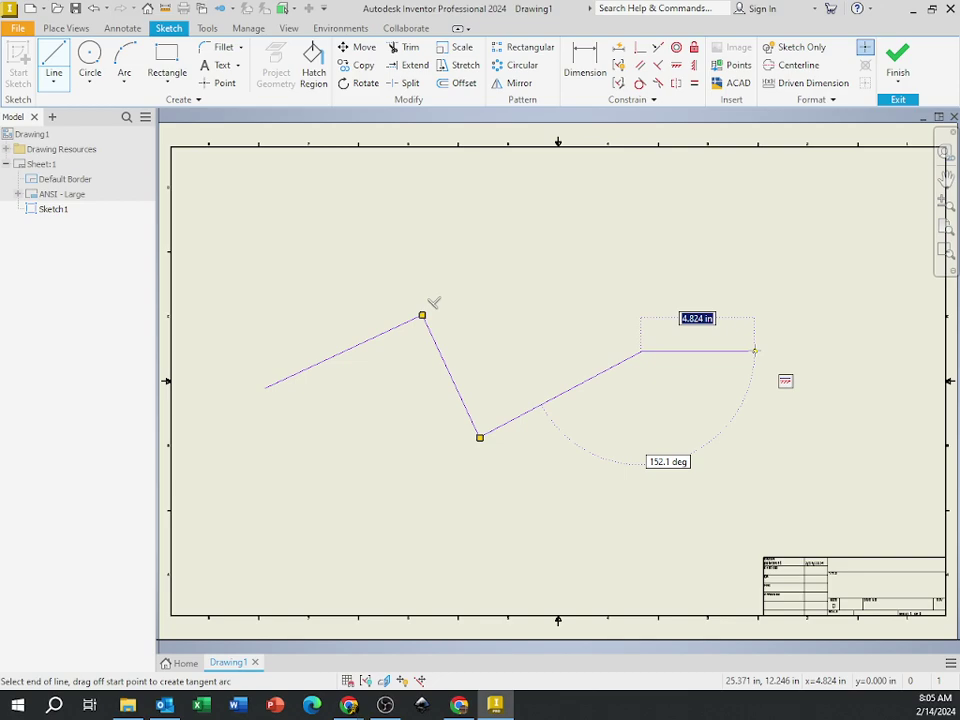
{"action": "type", "text": "5"}
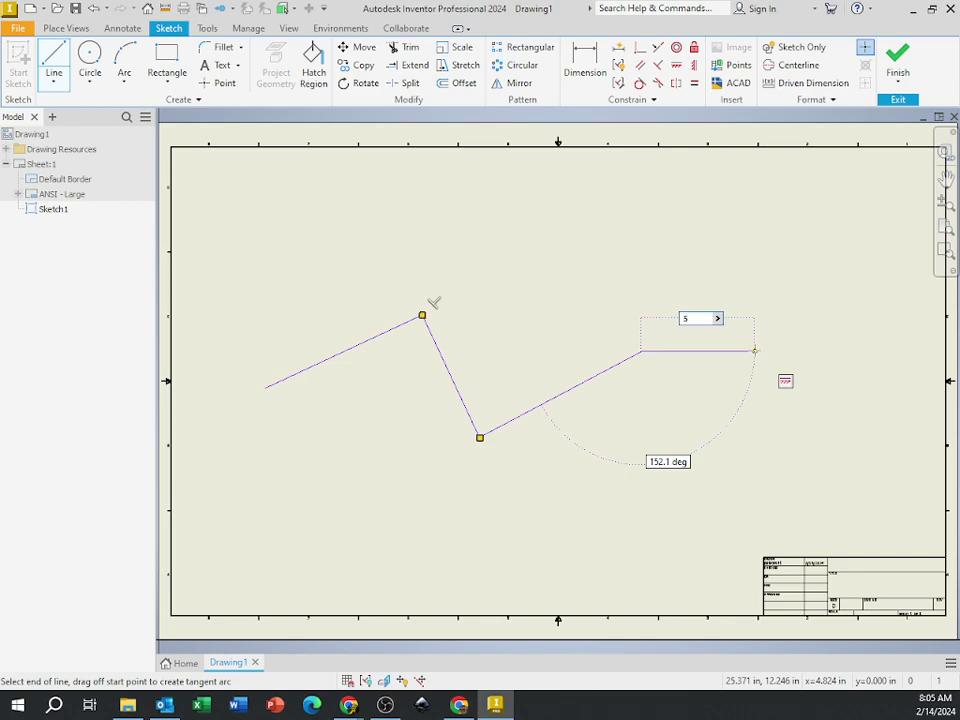
{"action": "key", "text": "Return"}
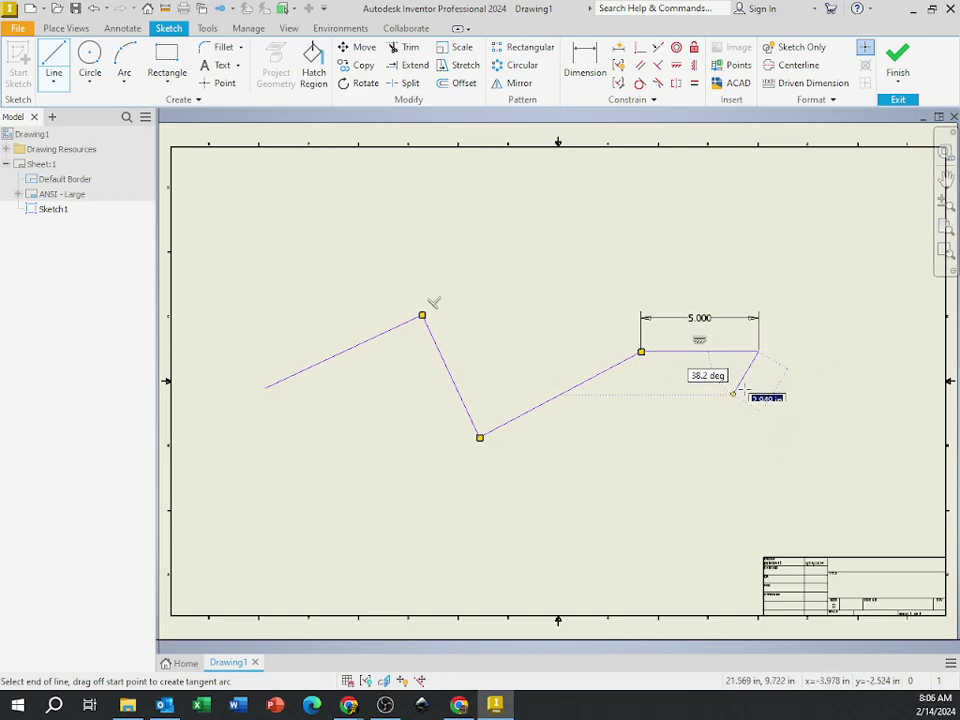
{"action": "right_click", "coordinate": [679, 453]}
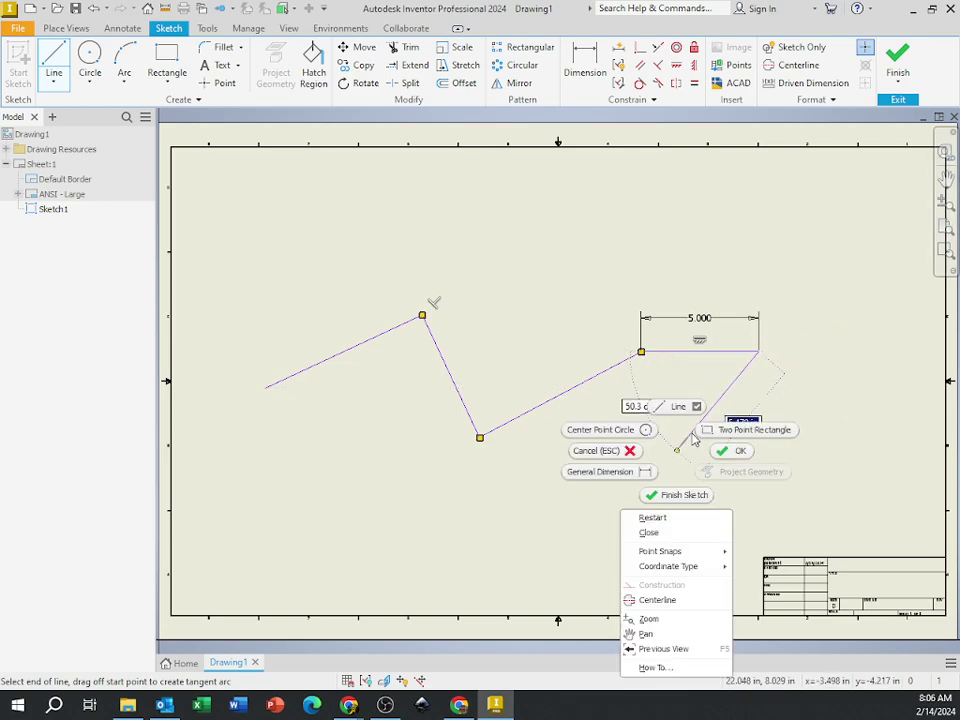
{"action": "left_click", "coordinate": [740, 453]}
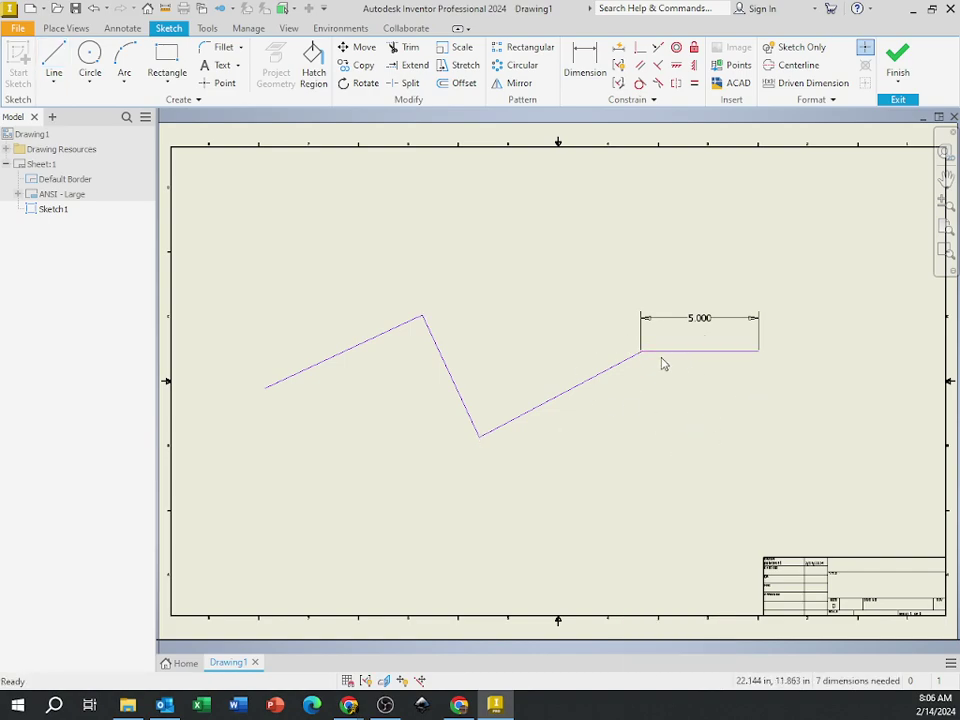
- Sketch a practice circle, a three-point arc and a two-point rectangle around the zigzag
{"action": "left_click", "coordinate": [89, 55]}
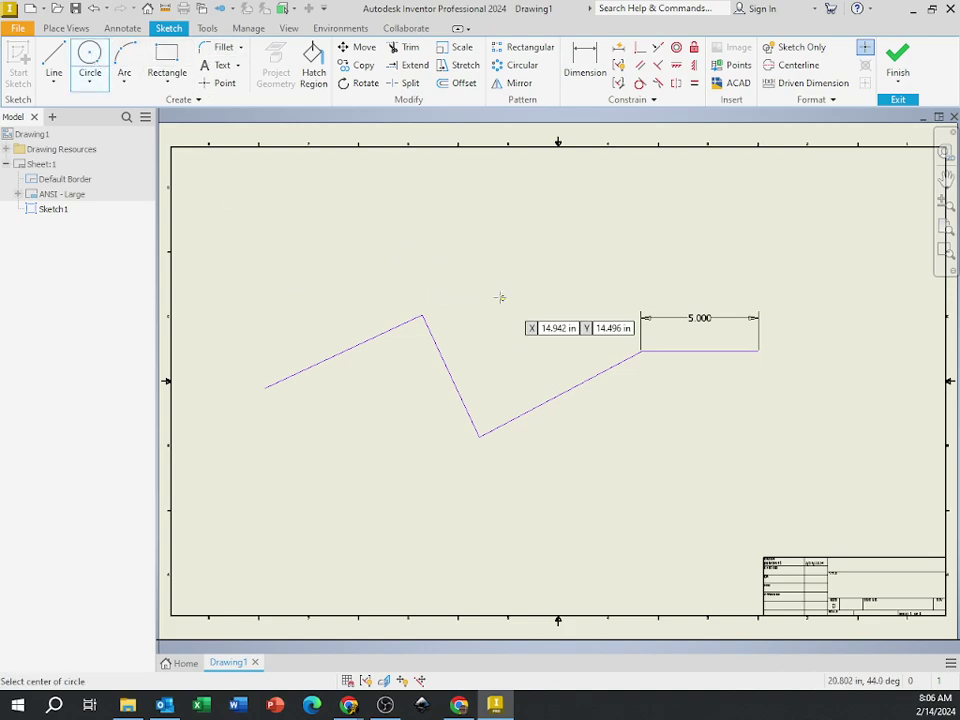
{"action": "left_click", "coordinate": [499, 296]}
{"action": "left_click", "coordinate": [536, 335]}
{"action": "left_click", "coordinate": [122, 66]}
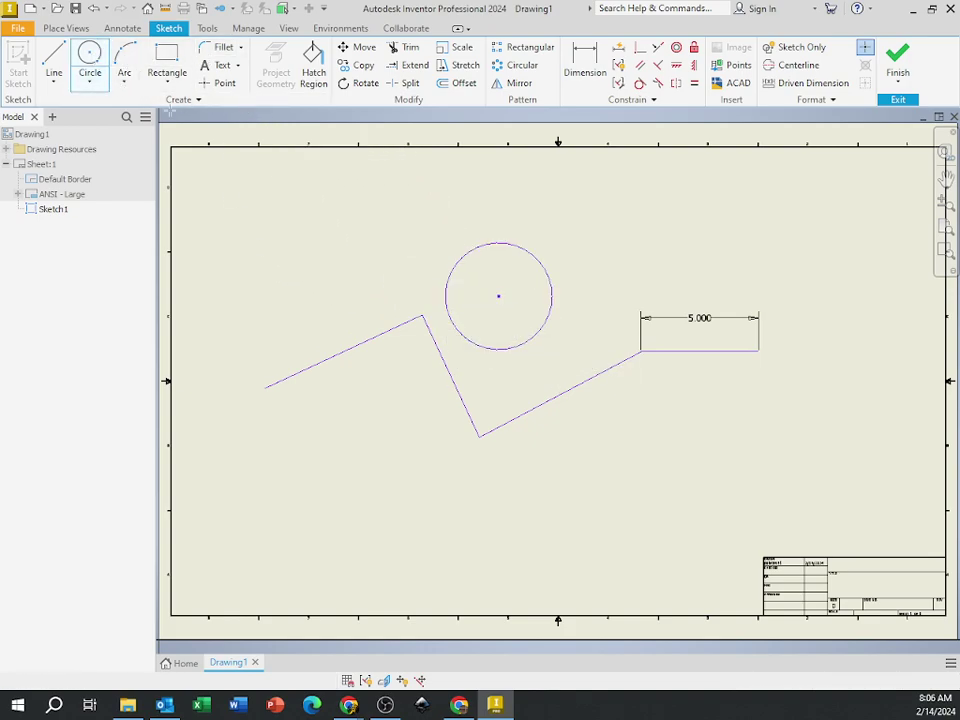
{"action": "left_click", "coordinate": [318, 502]}
{"action": "left_click", "coordinate": [492, 517]}
{"action": "left_click", "coordinate": [406, 436]}
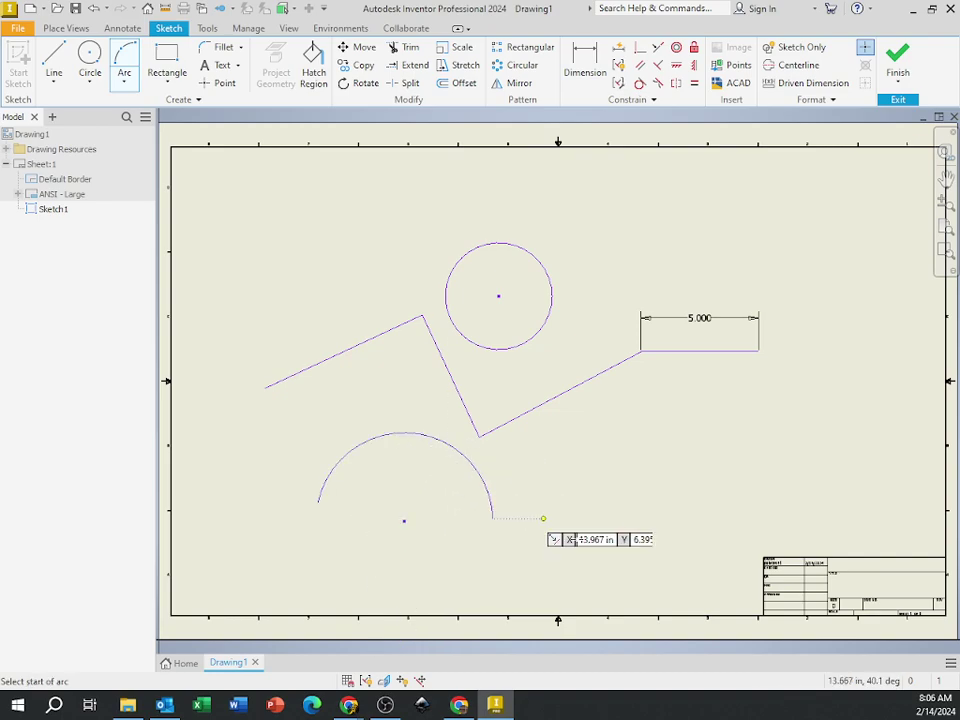
{"action": "left_click", "coordinate": [167, 57]}
{"action": "left_click", "coordinate": [292, 263]}
{"action": "left_click", "coordinate": [435, 458]}
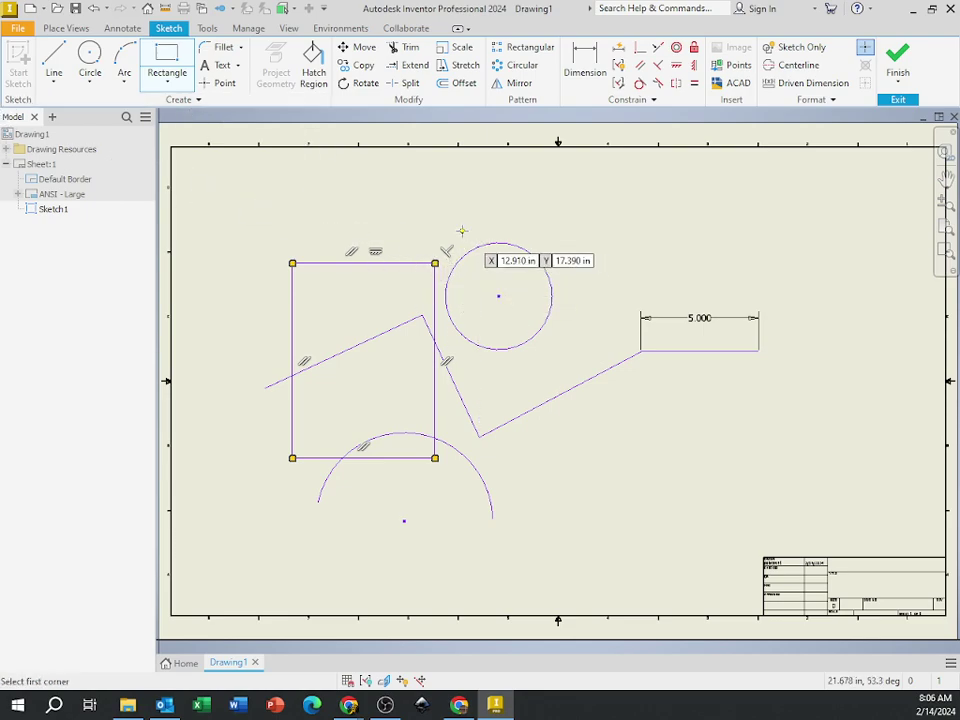
- Erase all of the sketched geometry in one window selection
{"action": "key", "text": "Escape"}
{"action": "mouse_move", "coordinate": [223, 190]}
{"action": "left_mouse_down"}
{"action": "mouse_move", "coordinate": [756, 506]}
{"action": "mouse_move", "coordinate": [831, 605]}
{"action": "left_mouse_up"}
{"action": "key", "text": "Delete"}
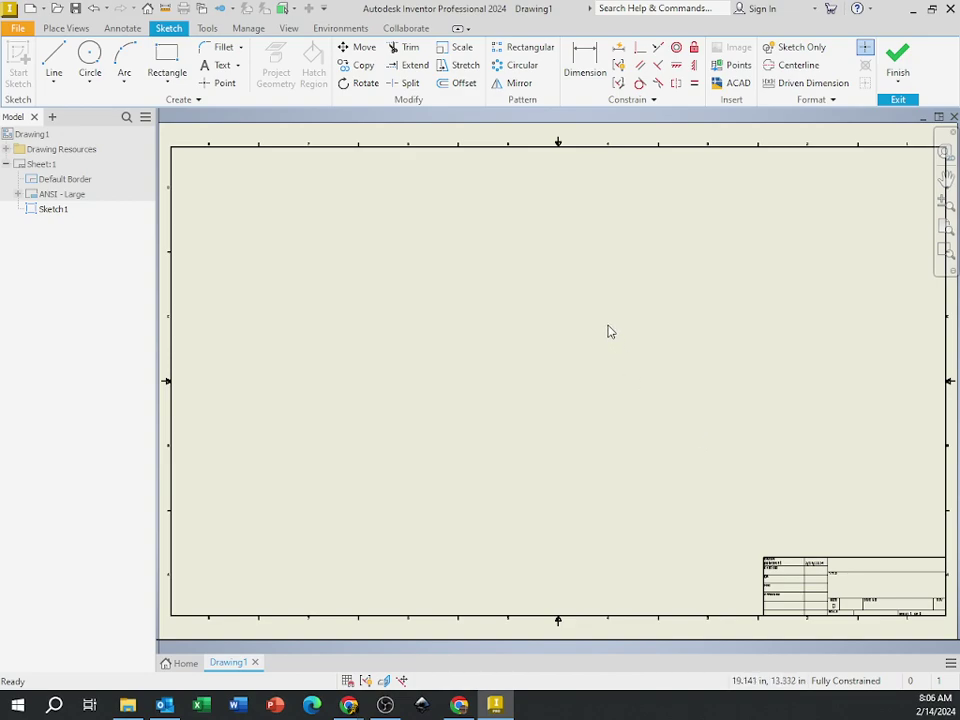
- Draw a 3.5 × 4.75 inch dimensioned rectangle on the sheet
{"action": "left_click", "coordinate": [170, 56]}
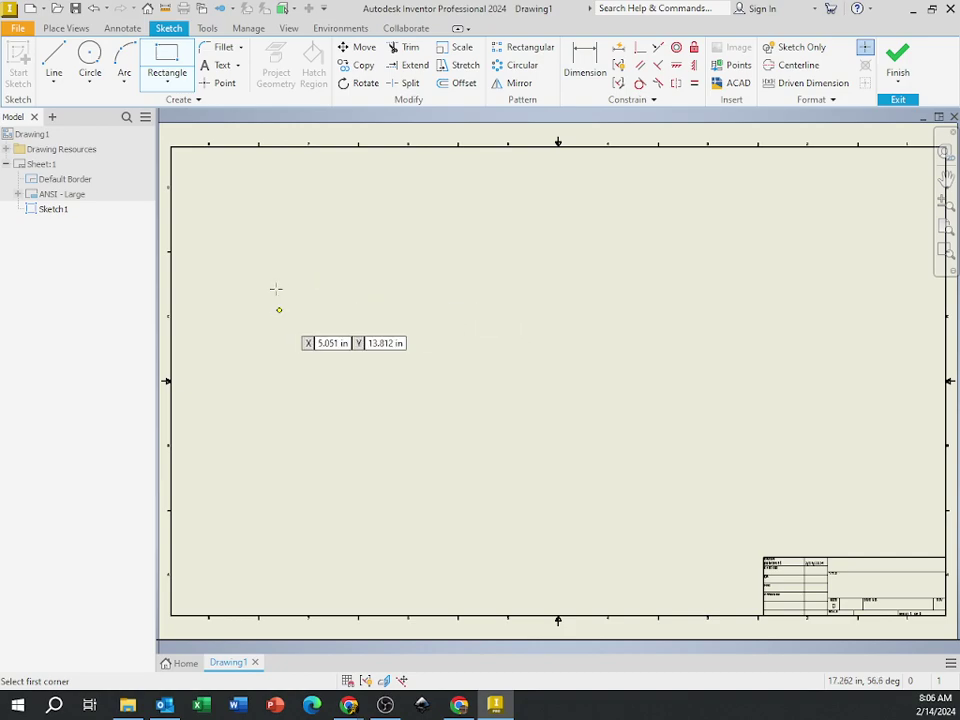
{"action": "left_click", "coordinate": [172, 62]}
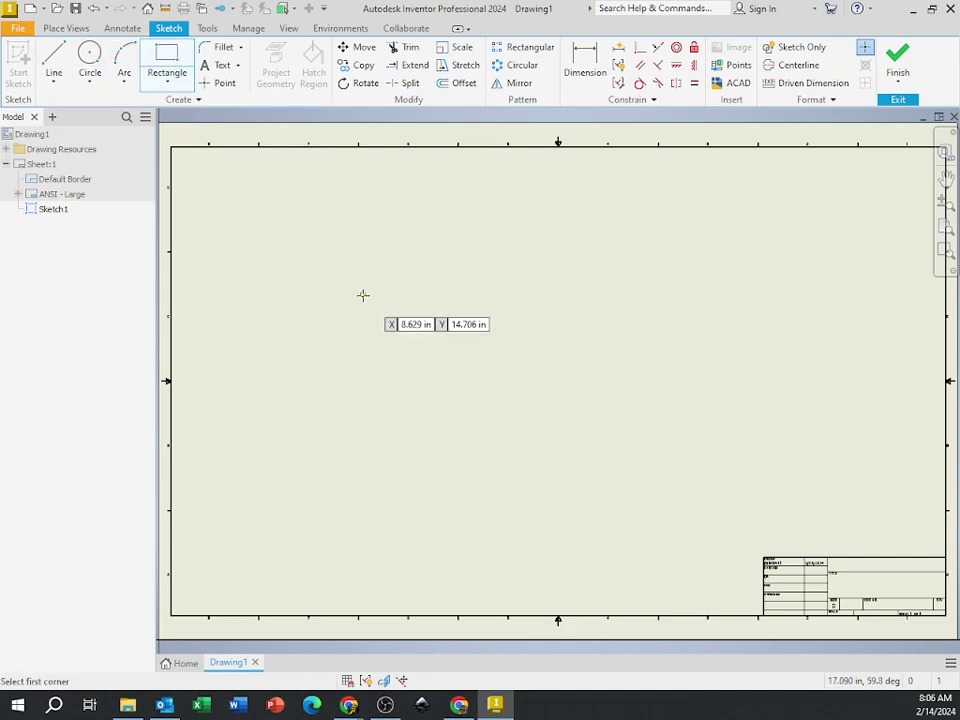
{"action": "left_click", "coordinate": [391, 302]}
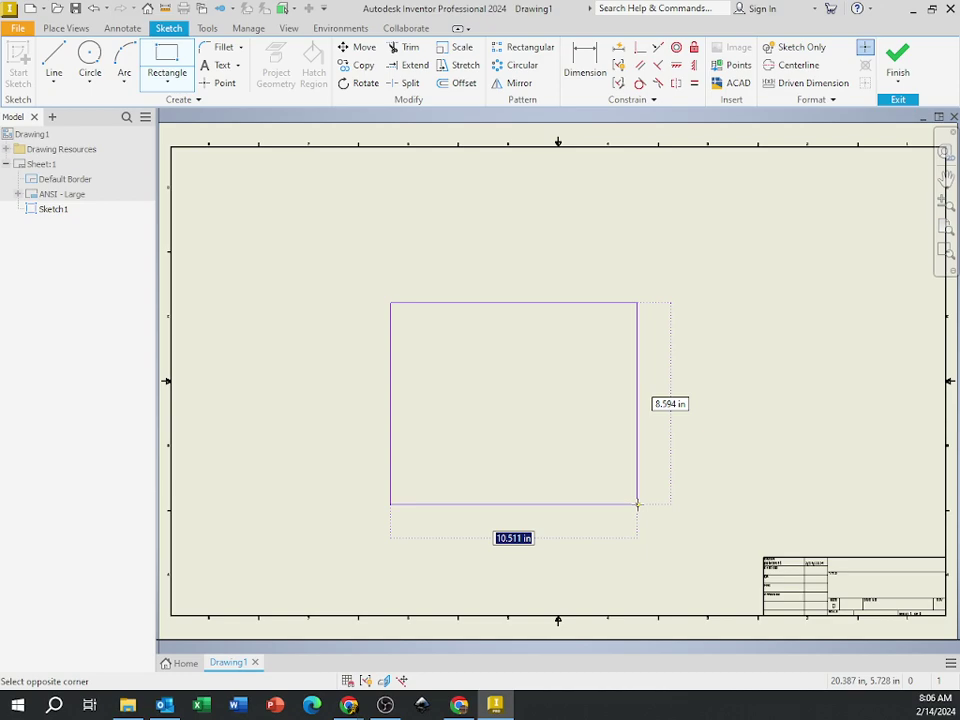
{"action": "type", "text": "3.5"}
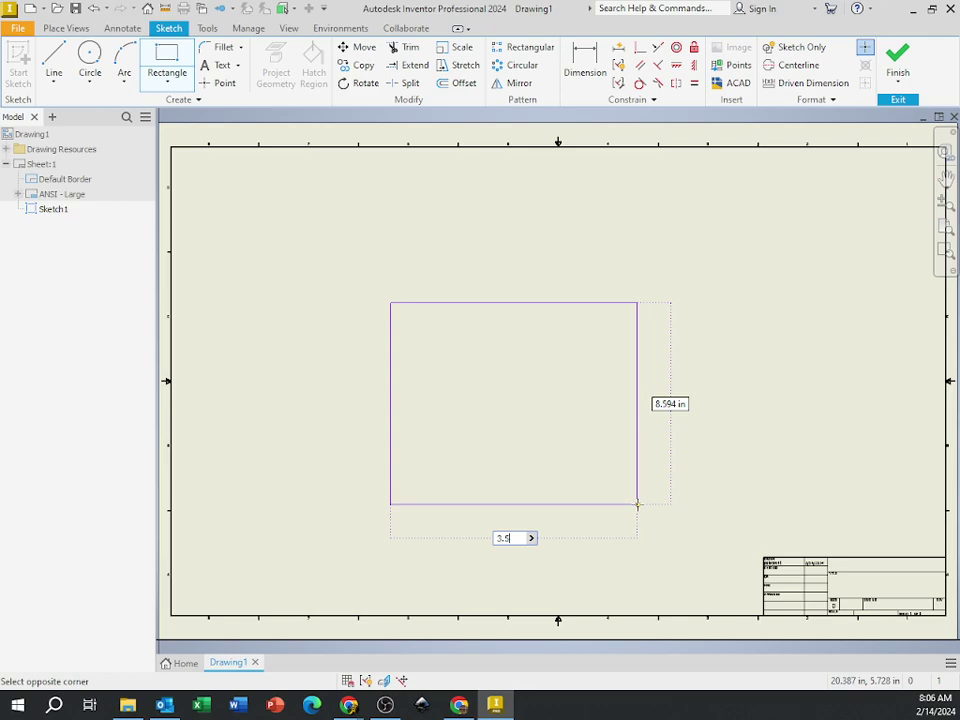
{"action": "key", "text": "Tab"}
{"action": "type", "text": "4."}
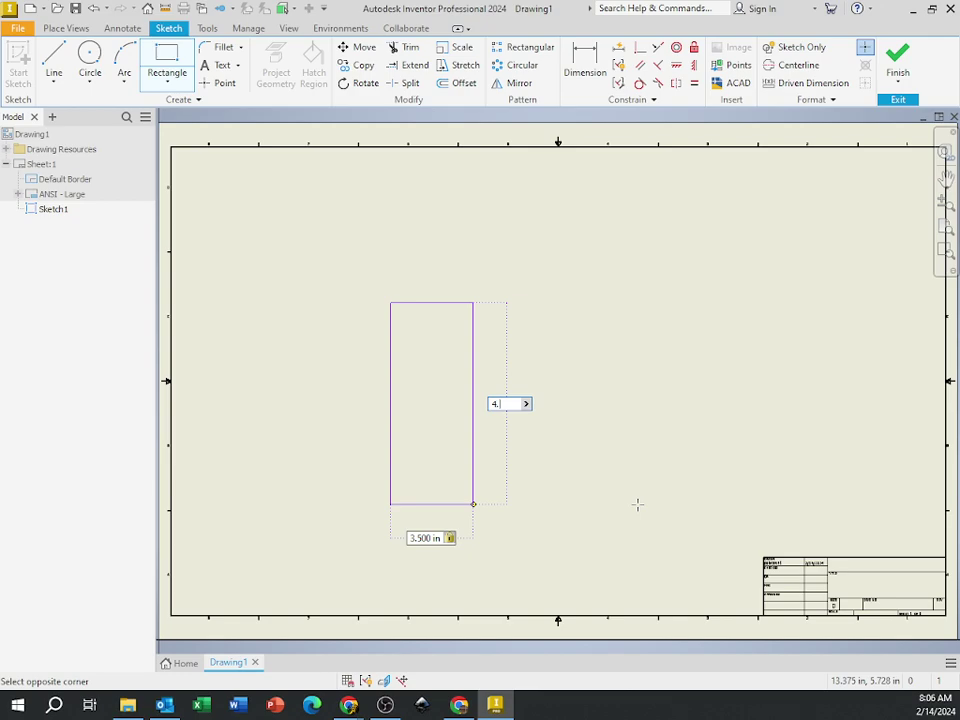
{"action": "key", "text": "Return"}
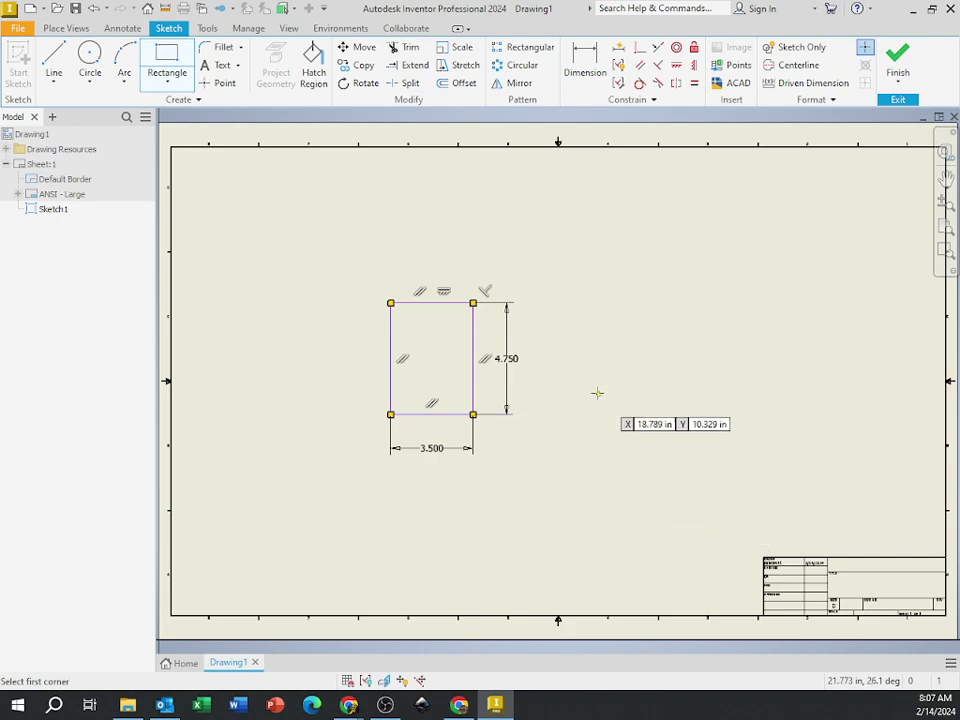
- Delete the dimensioned rectangle and finish the sketch
{"action": "key", "text": "Escape"}
{"action": "left_click_drag", "start_coordinate": [323, 217], "coordinate": [599, 546]}
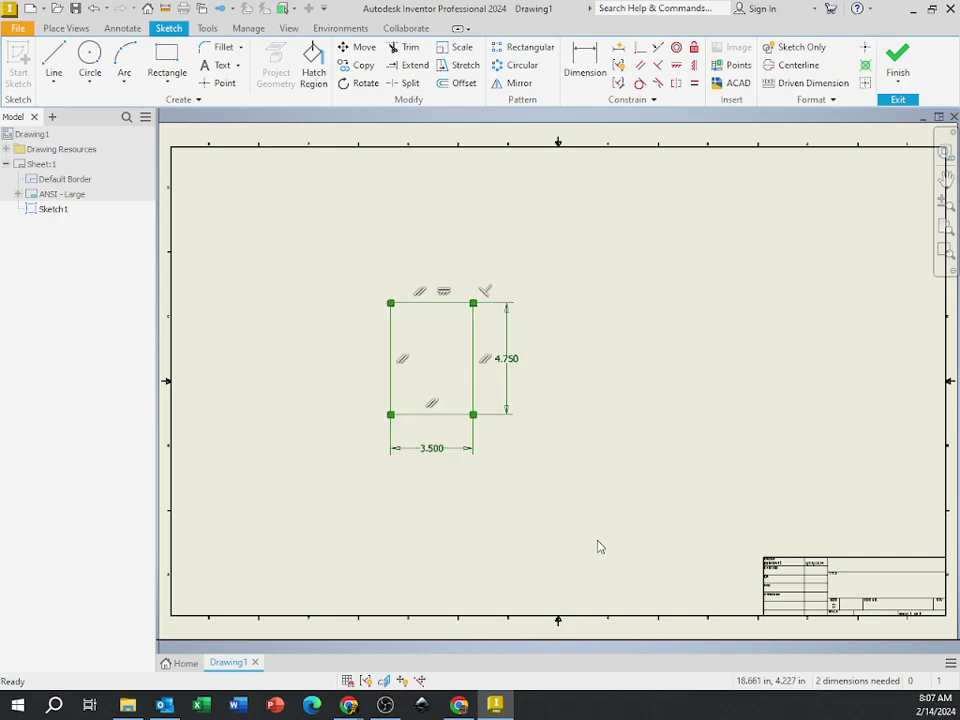
{"action": "key", "text": "Delete"}
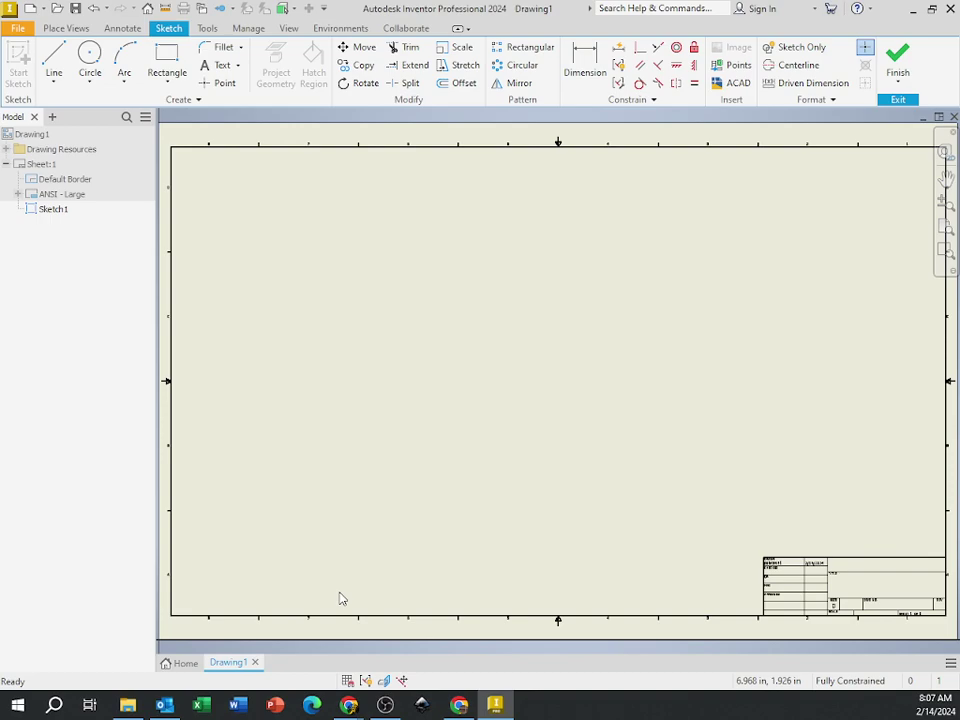
{"action": "left_click", "coordinate": [897, 62]}
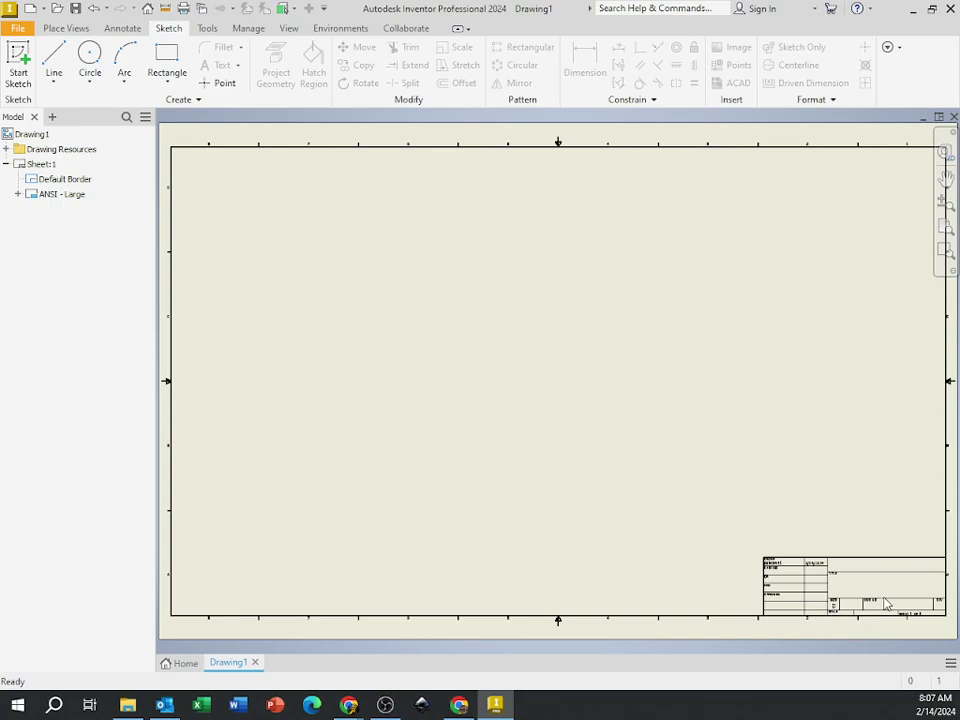
{"action": "scroll", "coordinate": [885, 603], "scroll_direction": "down", "scroll_amount": 2}
{"action": "scroll", "coordinate": [859, 610], "scroll_direction": "up", "scroll_amount": 10}
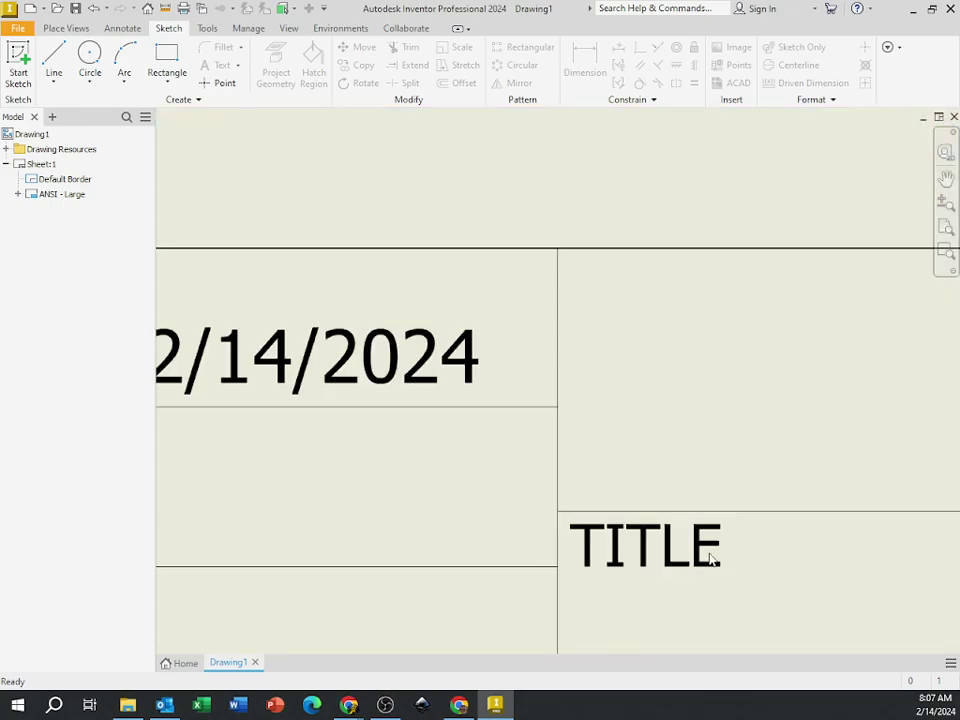
{"action": "scroll", "coordinate": [711, 560], "scroll_direction": "down", "scroll_amount": 3}
{"action": "scroll", "coordinate": [709, 557], "scroll_direction": "up", "scroll_amount": 1}
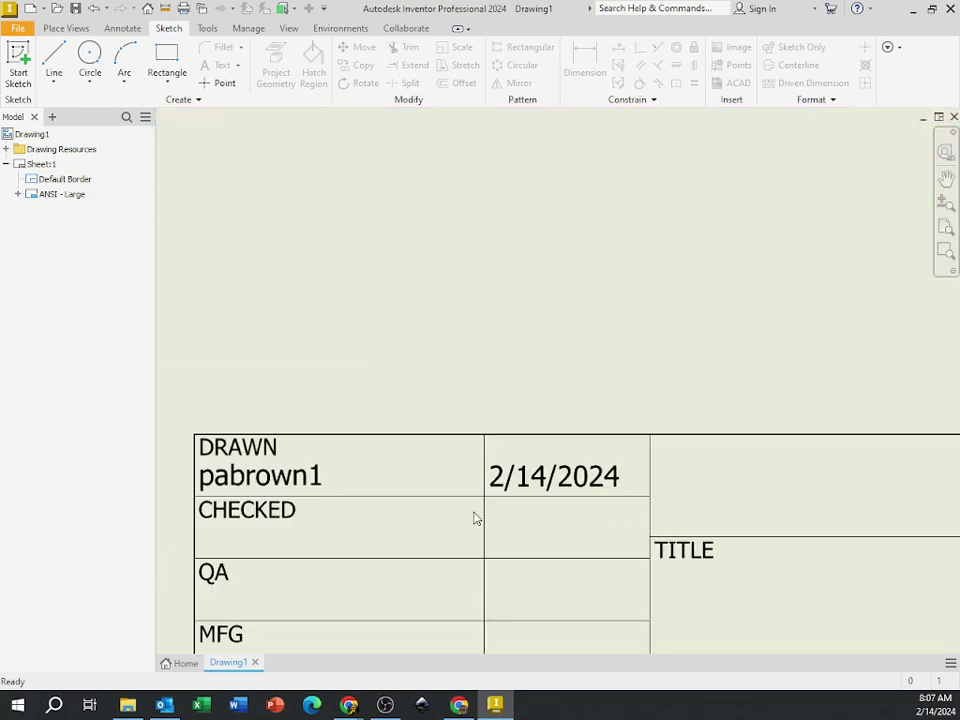
{"action": "mouse_move", "coordinate": [567, 523]}
{"action": "middle_mouse_down"}
{"action": "mouse_move", "coordinate": [574, 347]}
{"action": "mouse_move", "coordinate": [538, 300]}
{"action": "middle_mouse_up"}
{"action": "scroll", "coordinate": [547, 482], "scroll_direction": "down", "scroll_amount": 2}
{"action": "mouse_move", "coordinate": [547, 482]}
{"action": "middle_mouse_down"}
{"action": "mouse_move", "coordinate": [510, 449]}
{"action": "mouse_move", "coordinate": [396, 438]}
{"action": "middle_mouse_up"}
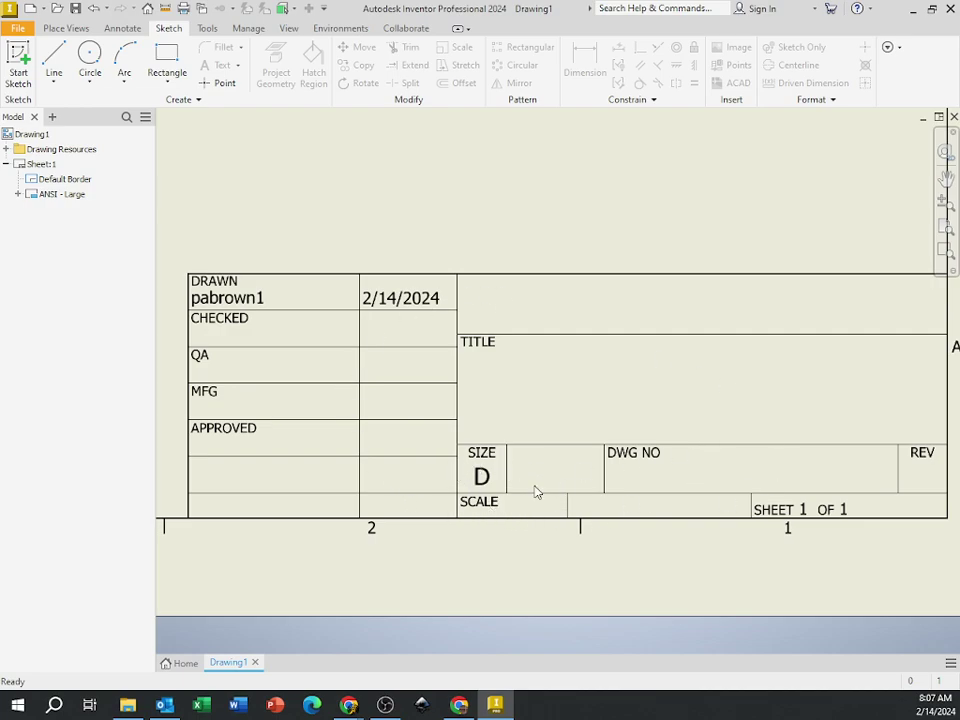
{"action": "scroll", "coordinate": [559, 414], "scroll_direction": "down", "scroll_amount": 2}
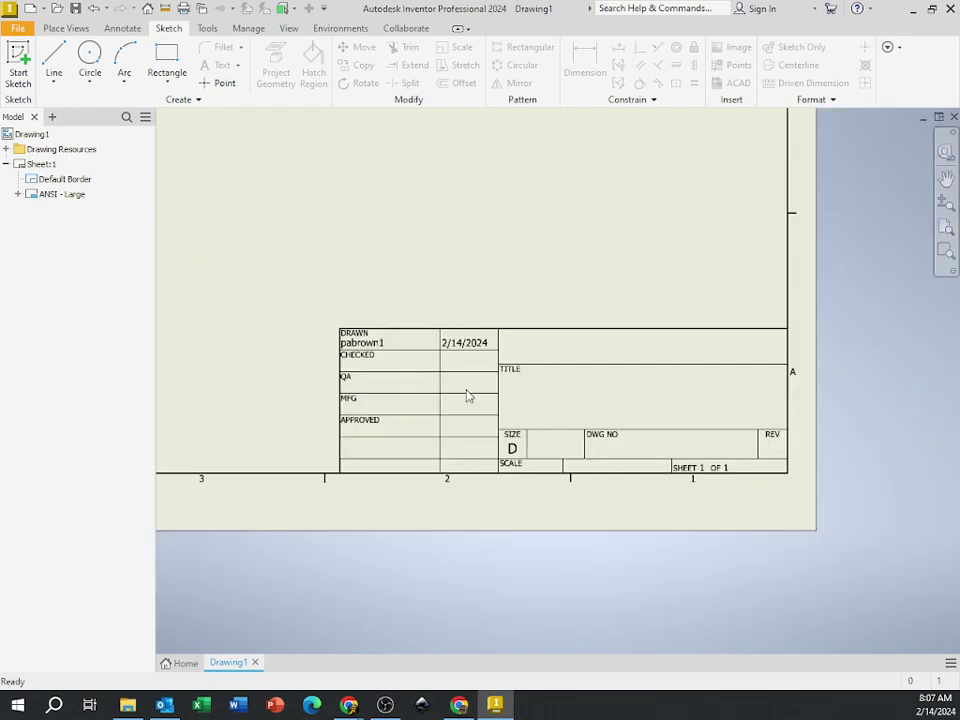
{"action": "scroll", "coordinate": [467, 394], "scroll_direction": "down", "scroll_amount": 4}
{"action": "mouse_move", "coordinate": [403, 333]}
{"action": "middle_mouse_down"}
{"action": "mouse_move", "coordinate": [642, 462]}
{"action": "mouse_move", "coordinate": [731, 494]}
{"action": "middle_mouse_up"}
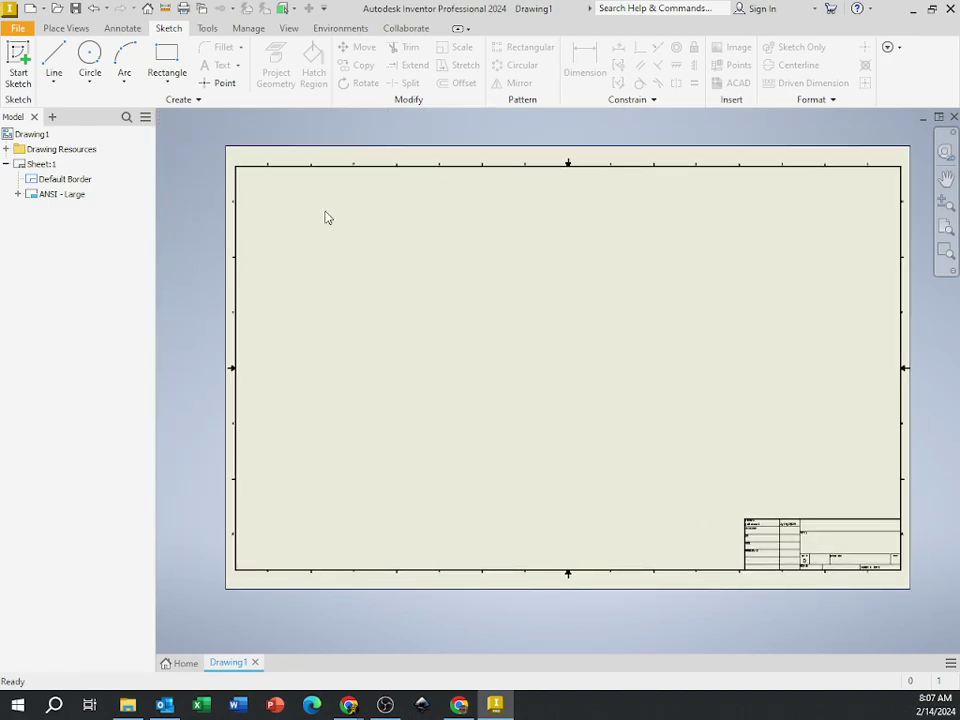
- Delete the ANSI - Large title block from Sheet:1
{"action": "left_click", "coordinate": [64, 196]}
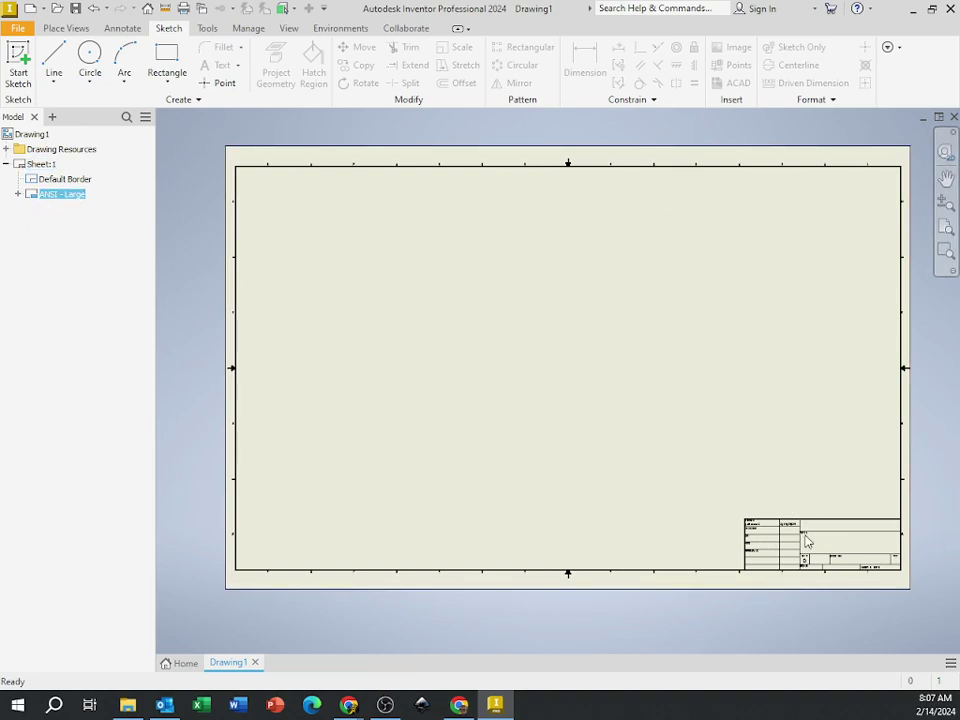
{"action": "right_click", "coordinate": [67, 199]}
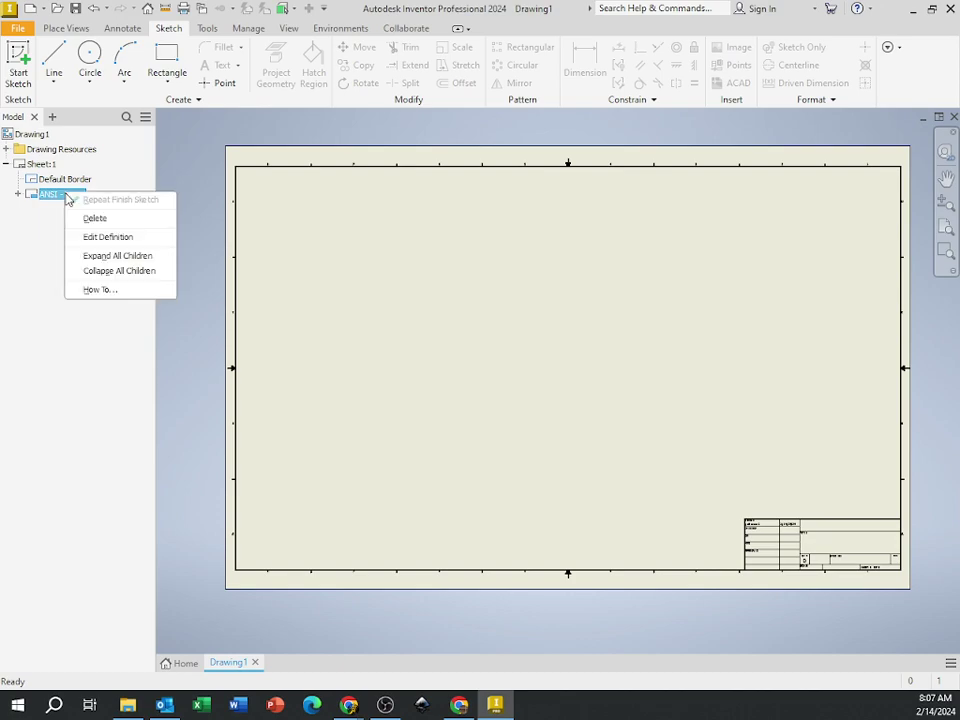
{"action": "left_click", "coordinate": [94, 218]}
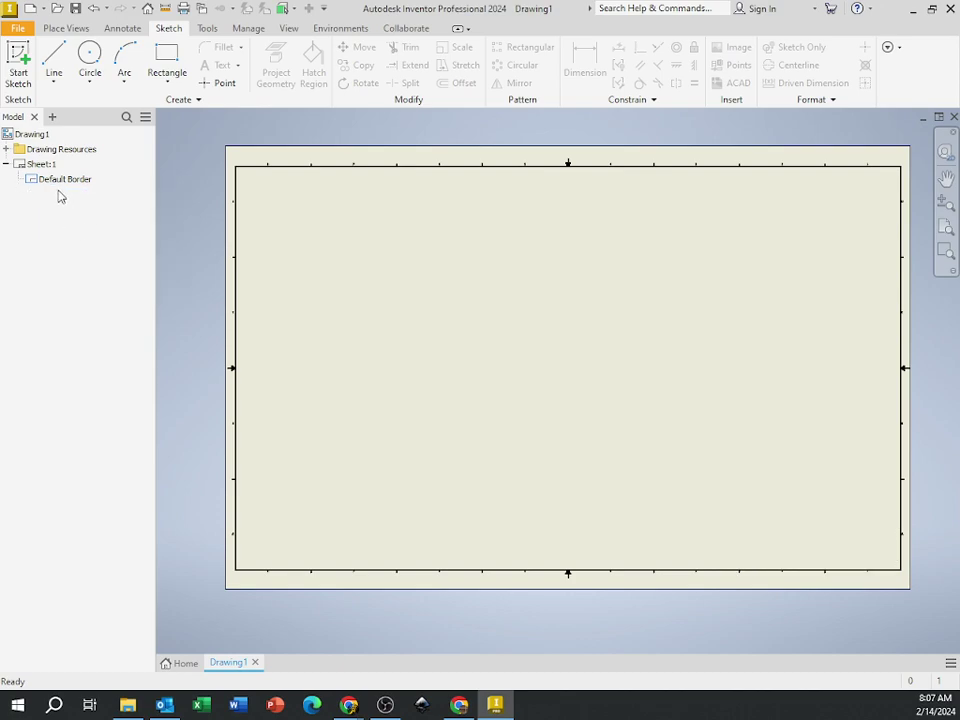
- Delete the Default Border from Sheet:1
{"action": "left_click", "coordinate": [59, 181]}
{"action": "right_click", "coordinate": [66, 181]}
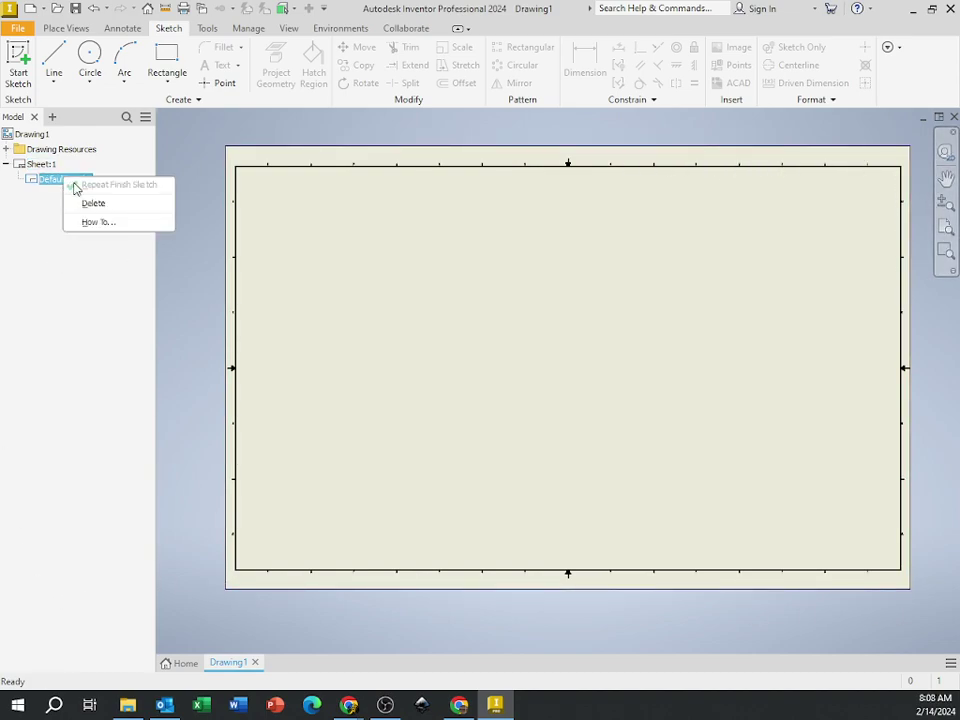
{"action": "left_click", "coordinate": [92, 204]}
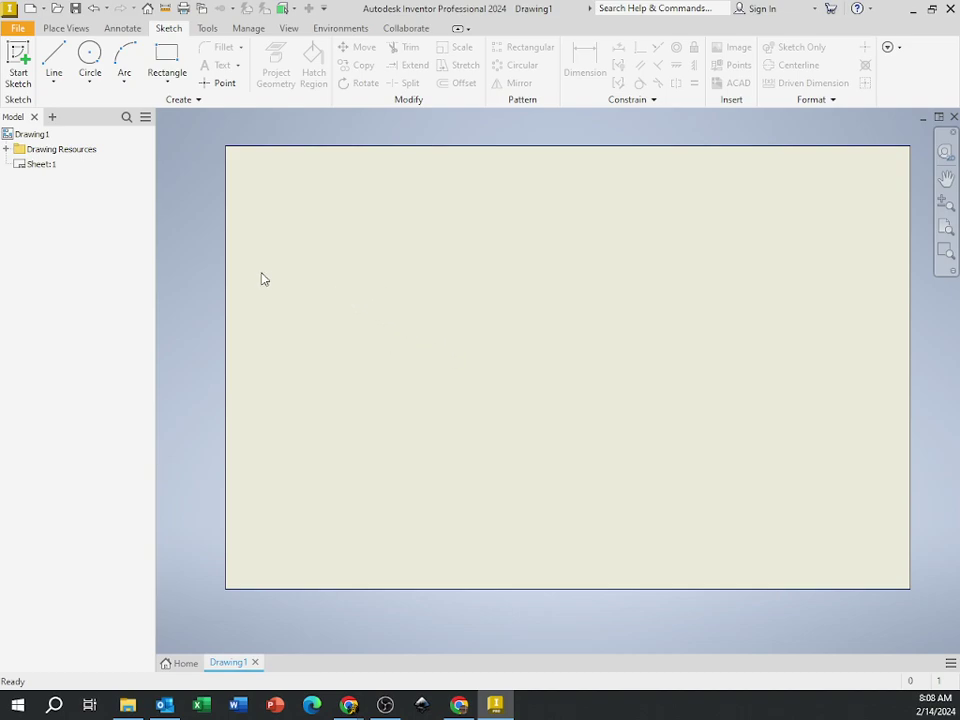
- In Edit Sheet, set Sheet:1 to size A in Portrait orientation, 8.5 × 11 in
{"action": "right_click", "coordinate": [44, 167]}
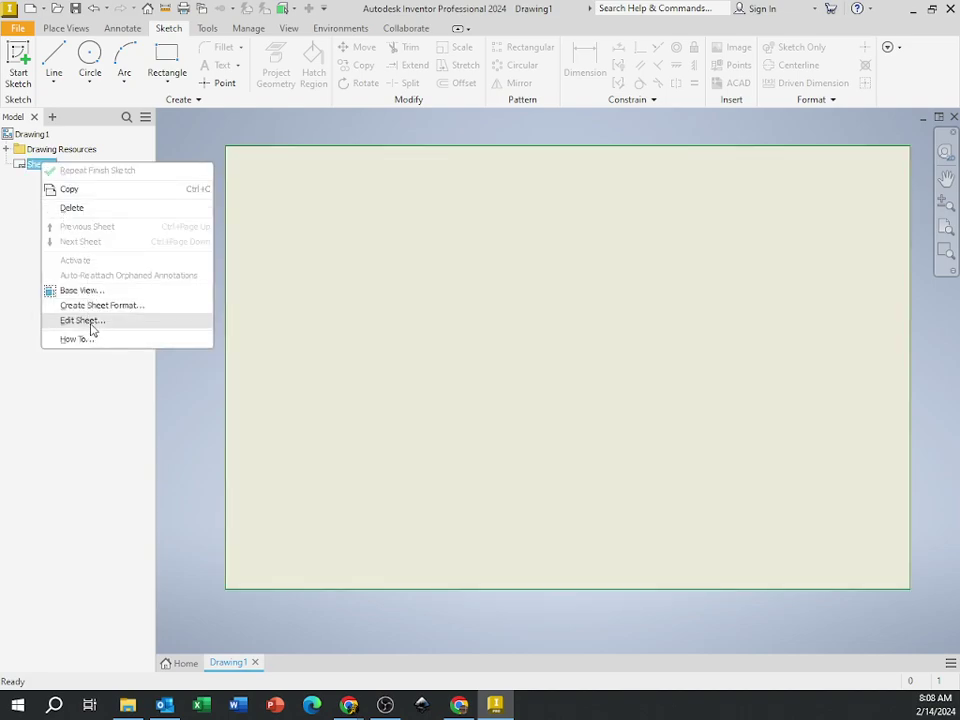
{"action": "left_click", "coordinate": [82, 321]}
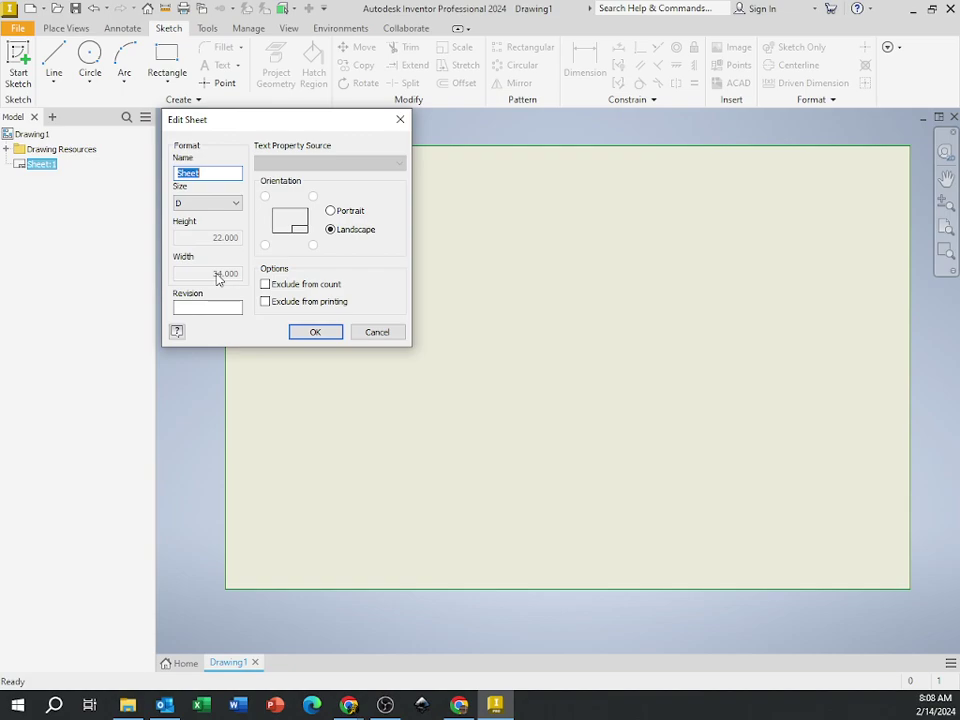
{"action": "left_click", "coordinate": [237, 205]}
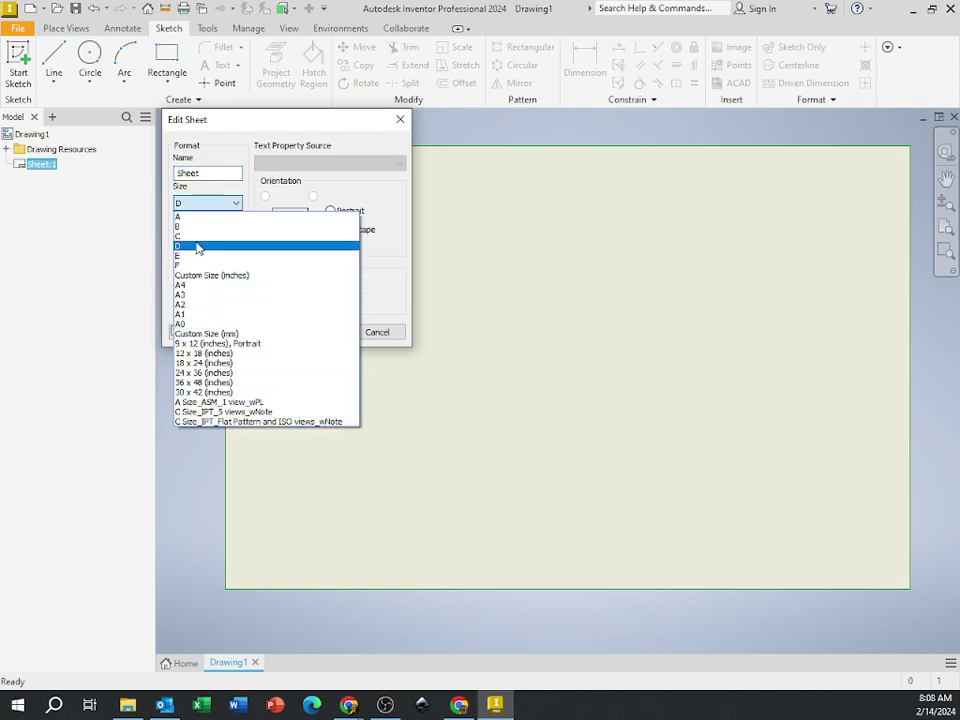
{"action": "left_click", "coordinate": [204, 215]}
{"action": "left_click", "coordinate": [204, 206]}
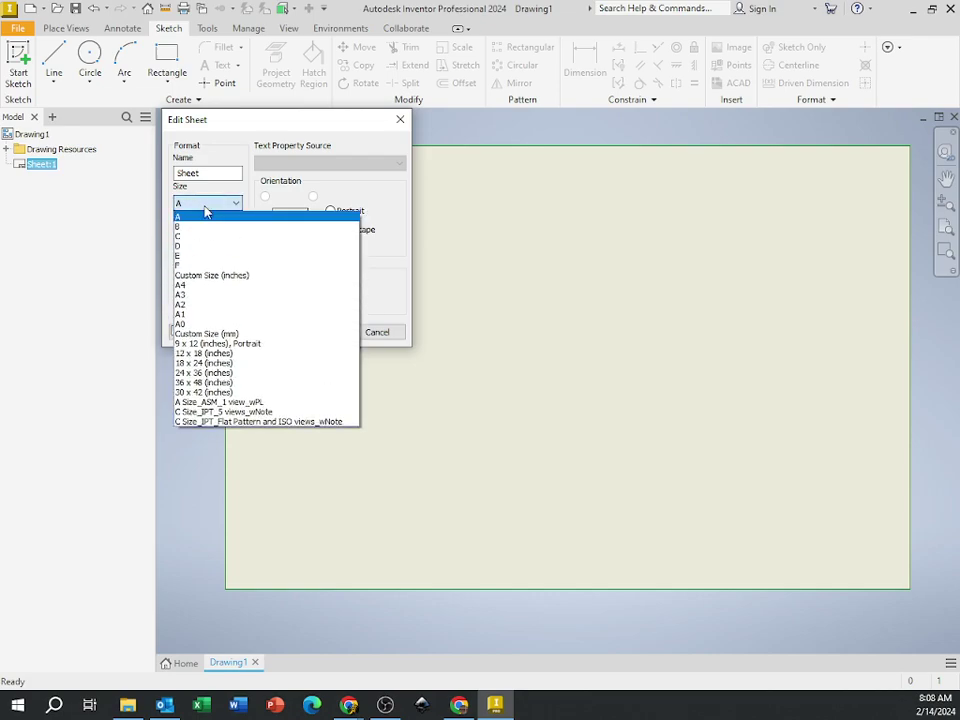
{"action": "left_click", "coordinate": [182, 218]}
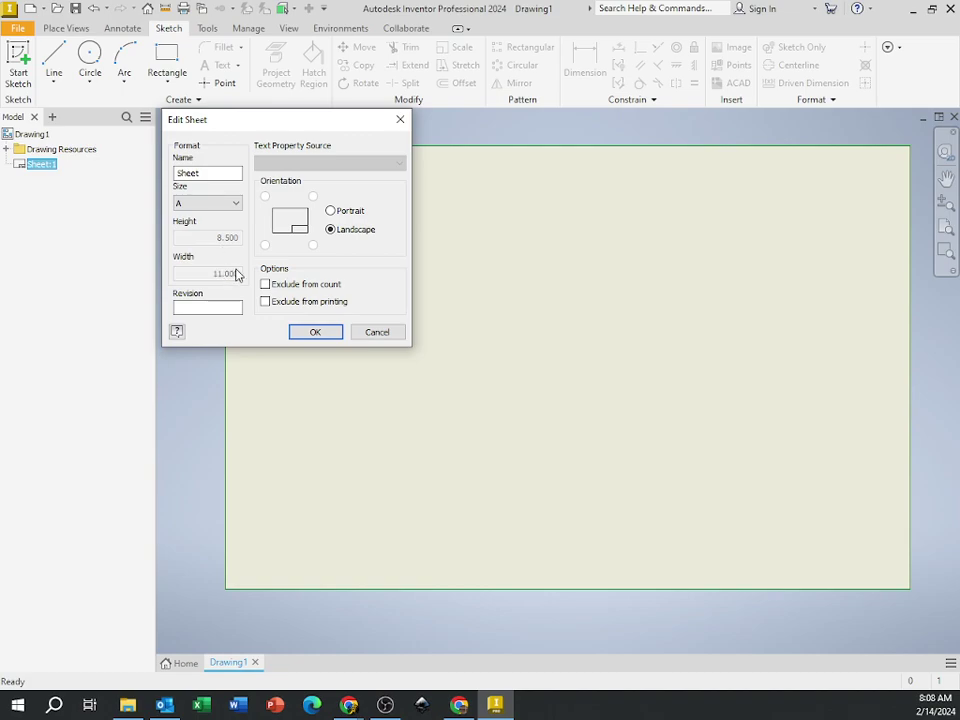
{"action": "left_click", "coordinate": [331, 212]}
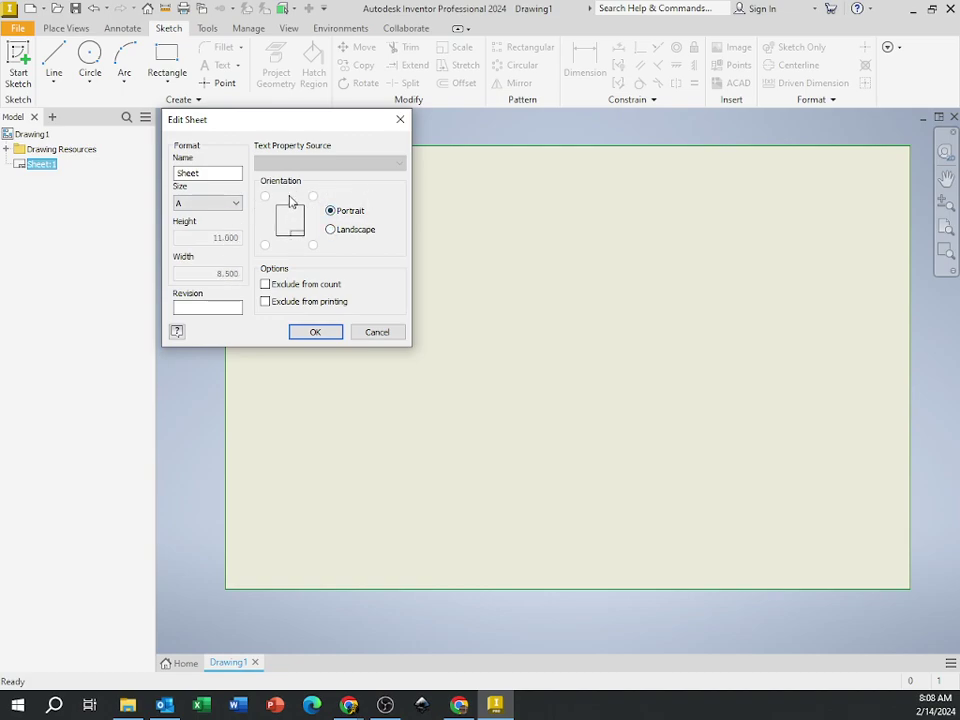
{"action": "left_click", "coordinate": [330, 229]}
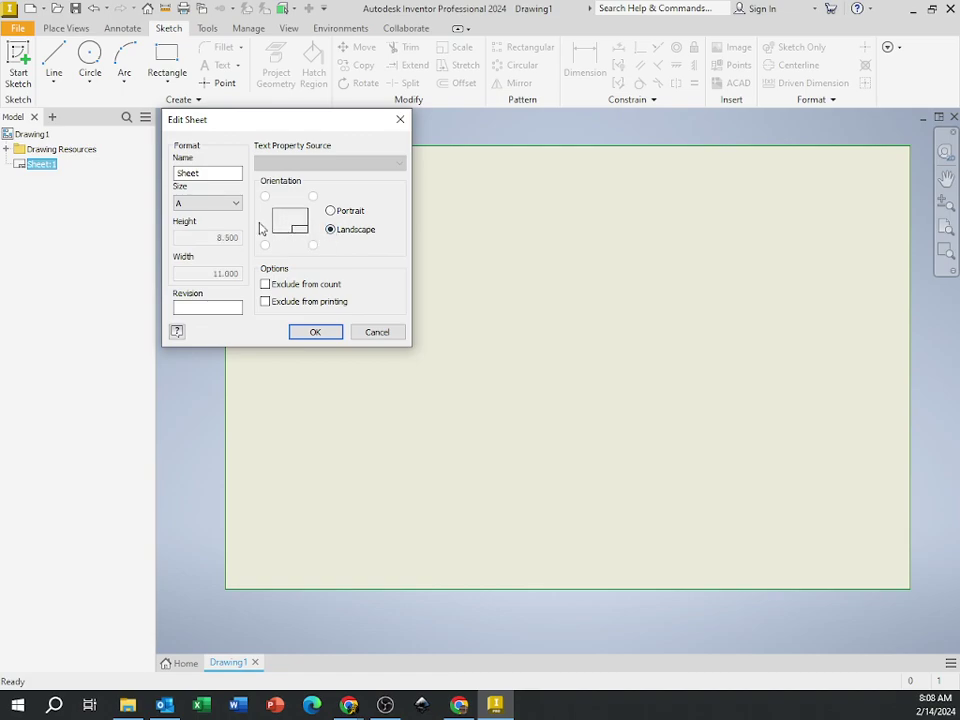
{"action": "left_click", "coordinate": [331, 211]}
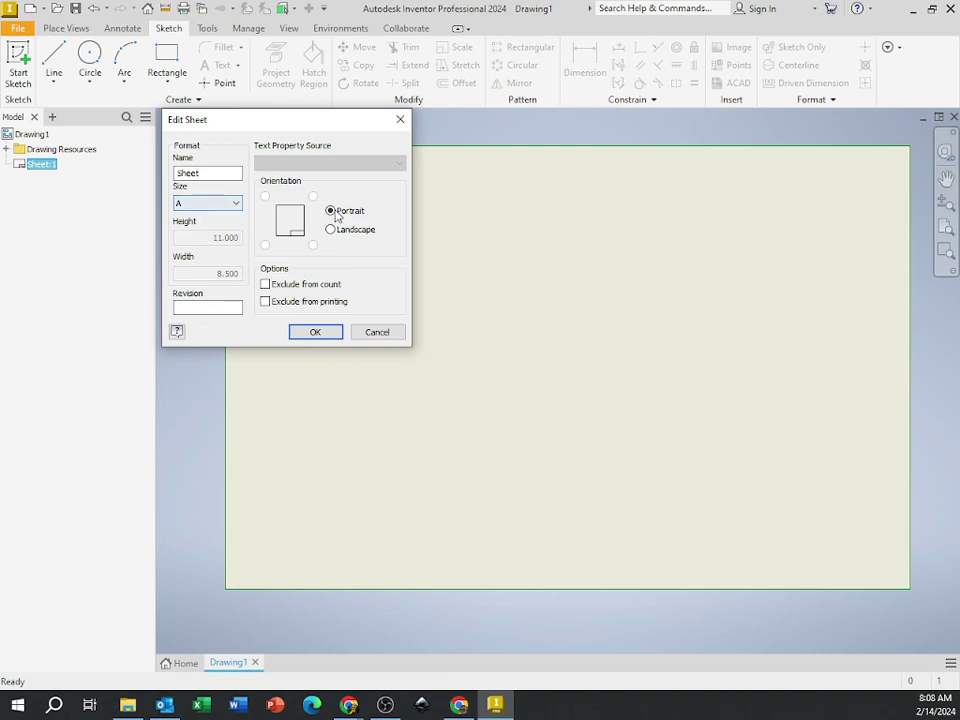
{"action": "left_click", "coordinate": [315, 331]}
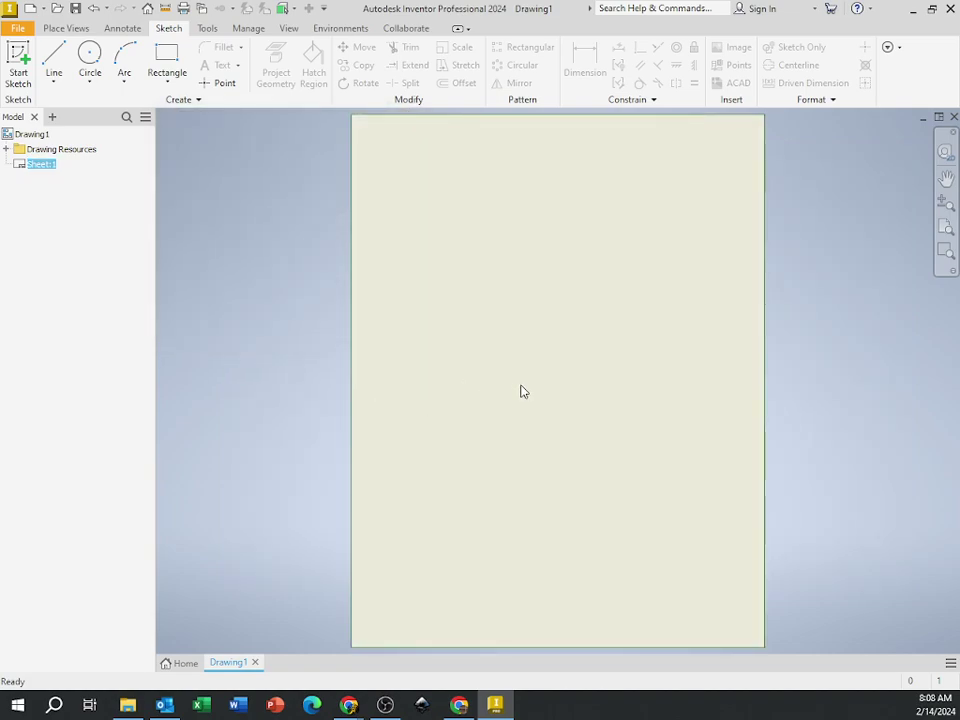
{"action": "key", "text": "3"}
{"action": "key", "text": "2"}
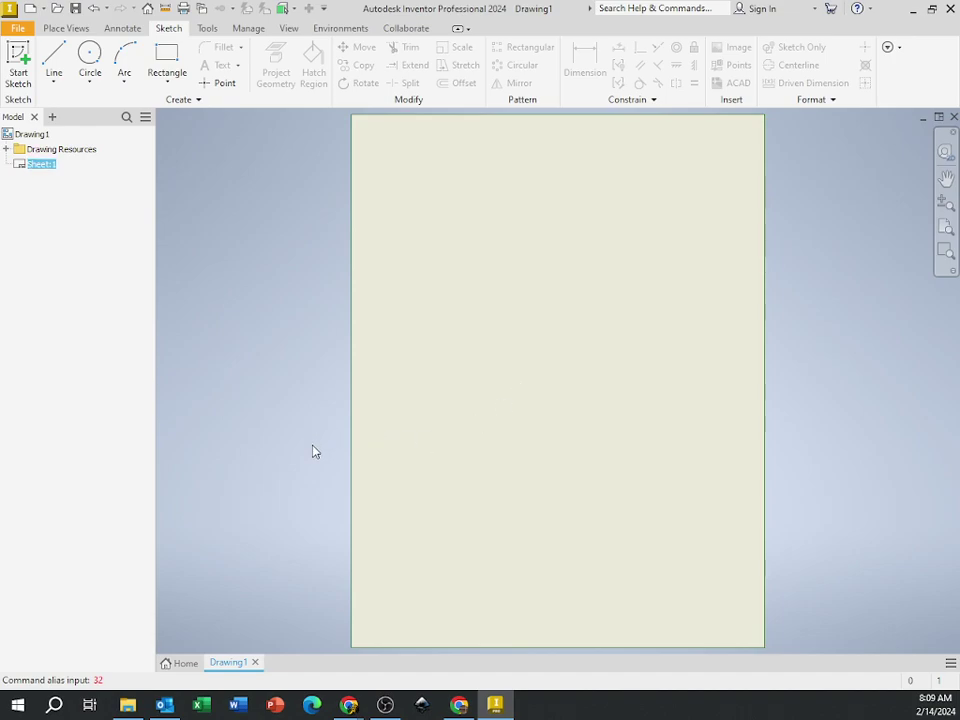
{"action": "key", "text": "w"}
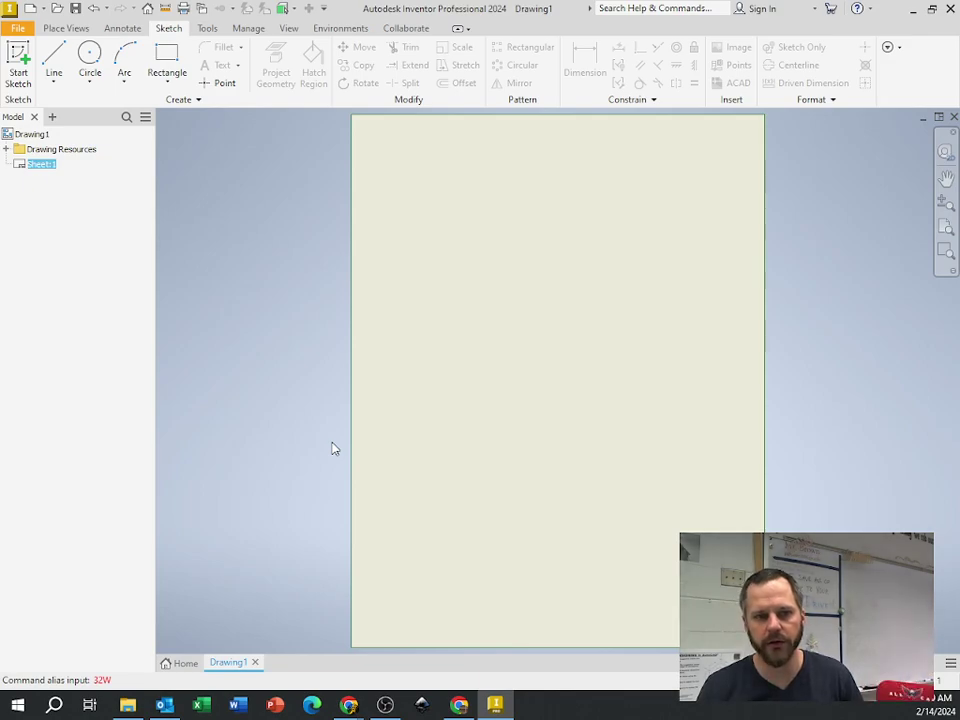
{"action": "key", "text": "Escape"}
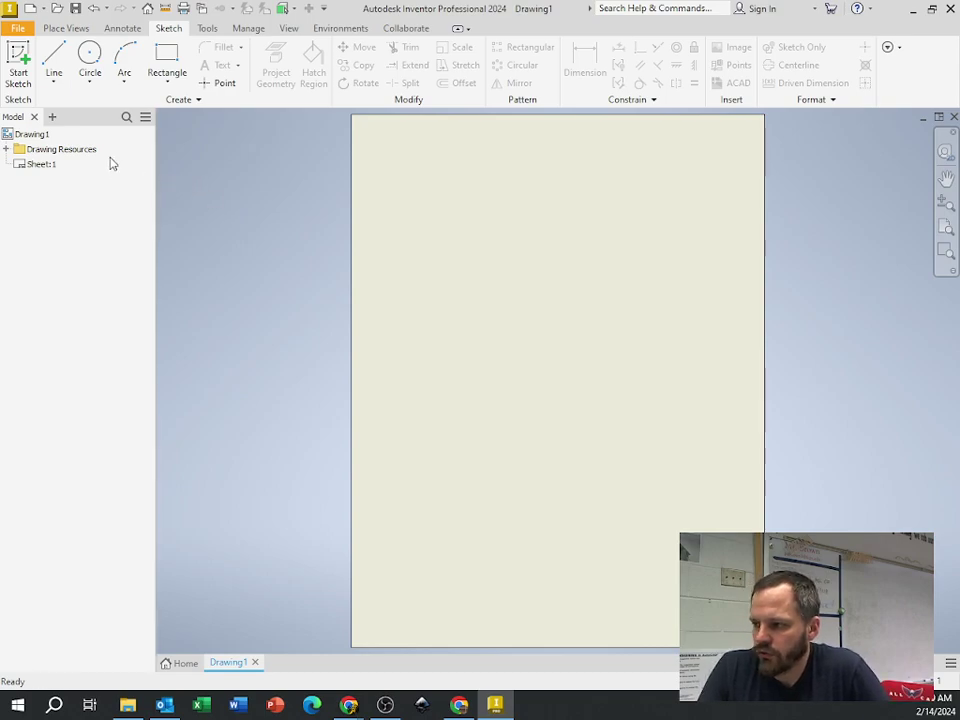
- Start Sketch2 on the sheet, beginning a rectangle then cancelling it so the page stays empty
{"action": "left_click", "coordinate": [15, 58]}
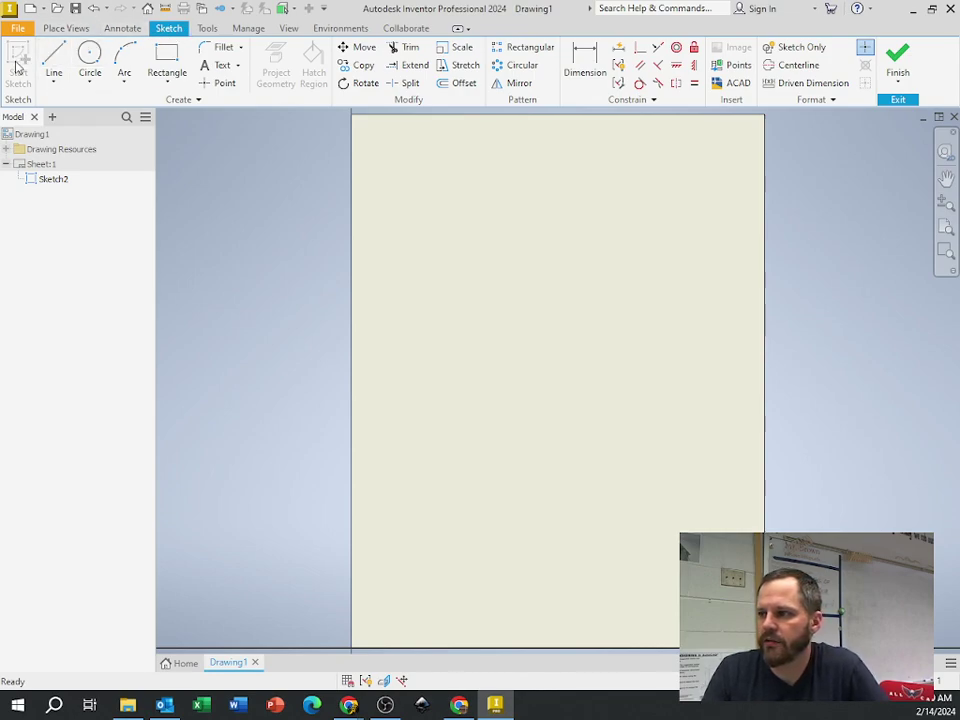
{"action": "left_click", "coordinate": [166, 66]}
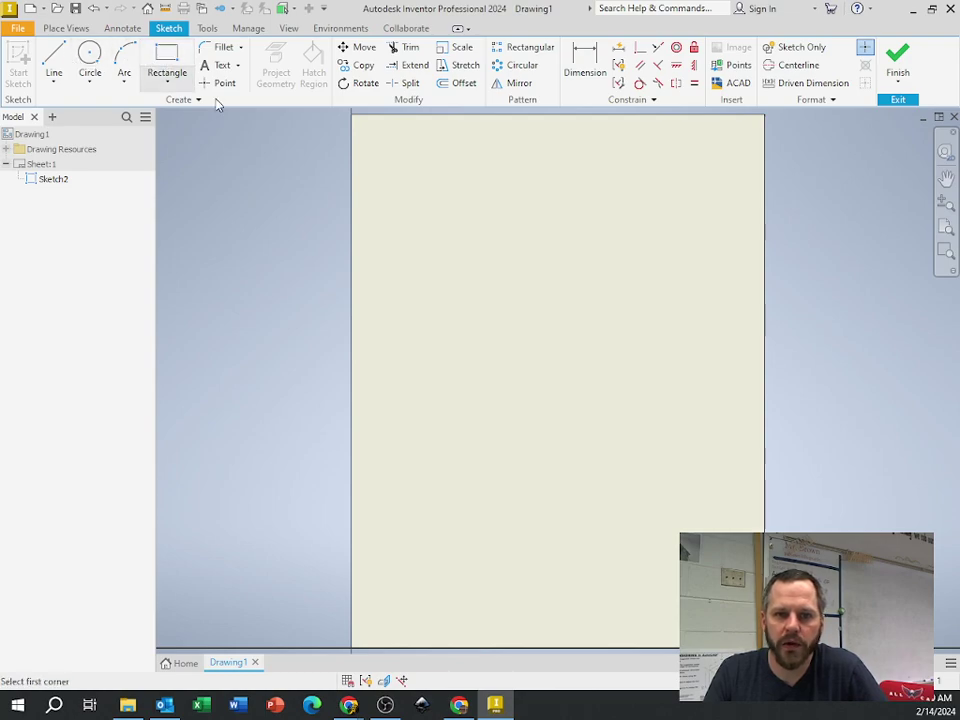
{"action": "left_click", "coordinate": [434, 232]}
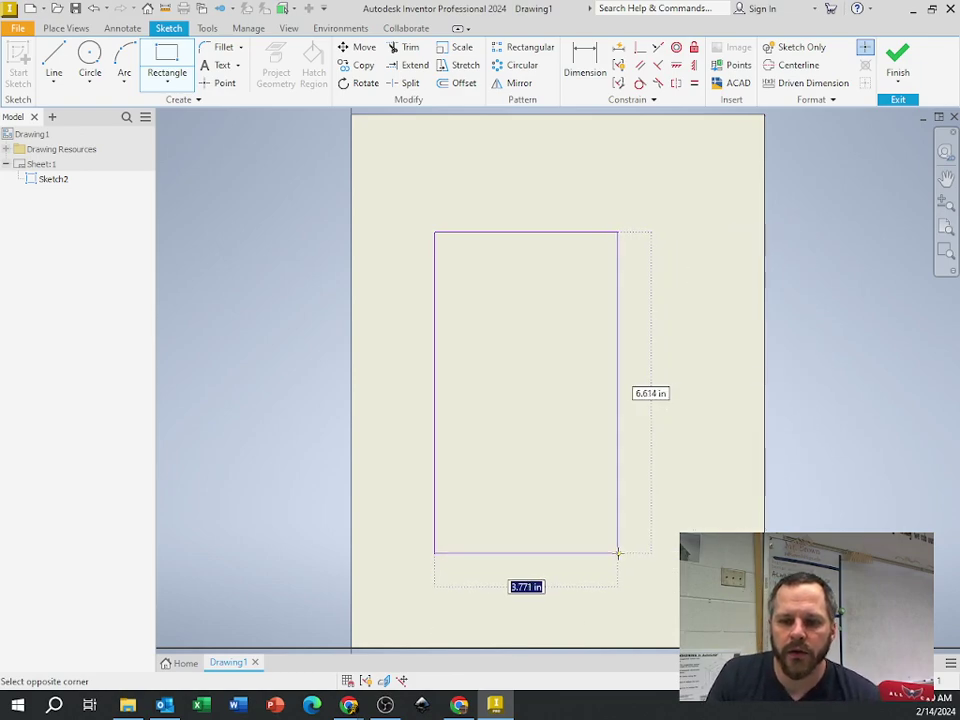
{"action": "key", "text": "Escape"}
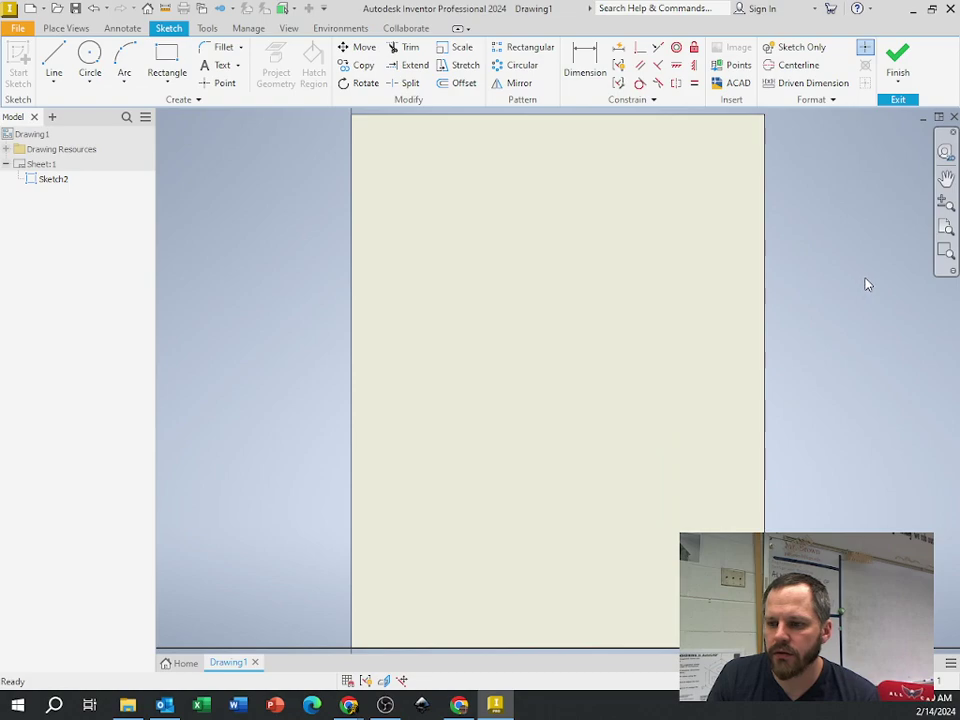